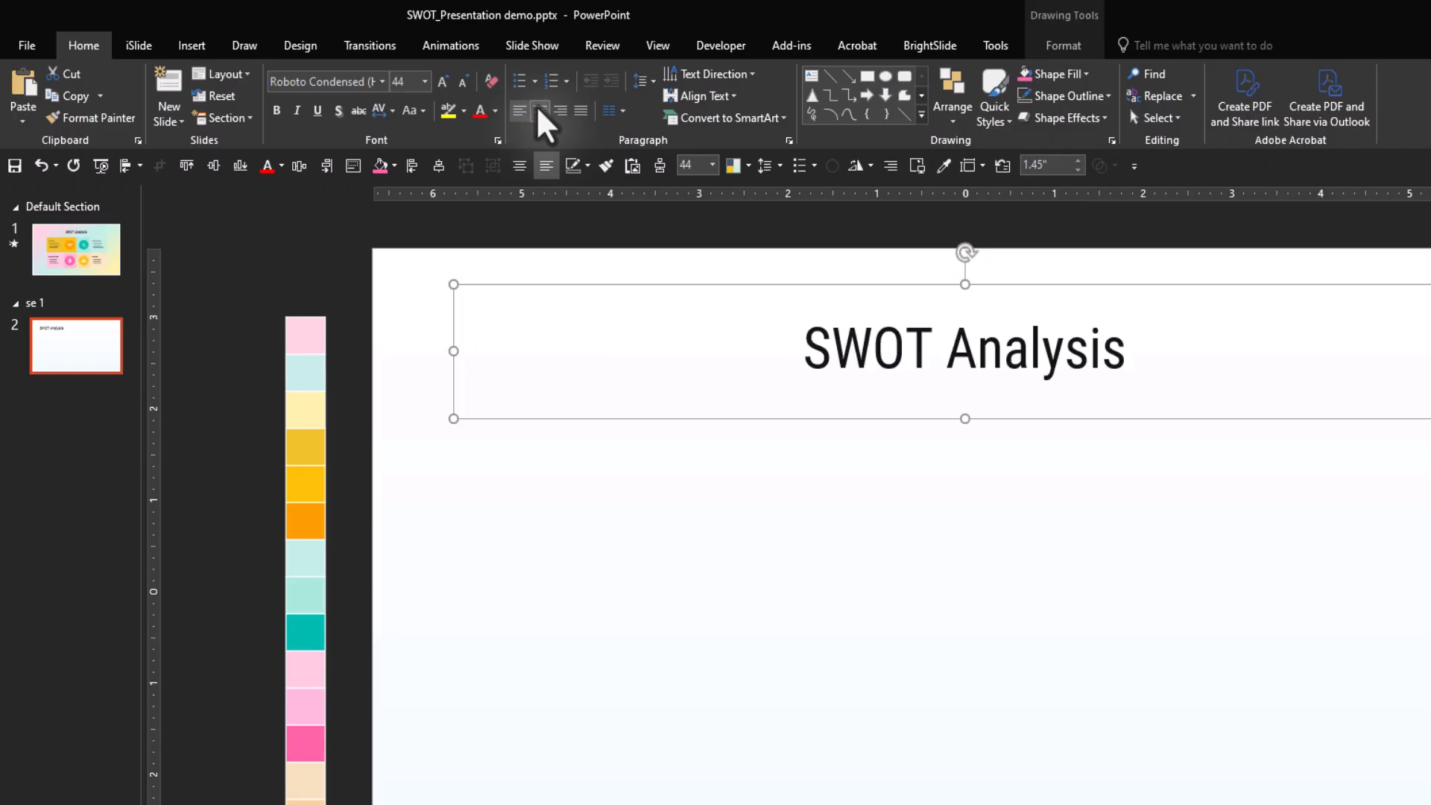
Step: Make the SWOT Analysis title bold and set its font size to 40
left_click(276, 111)
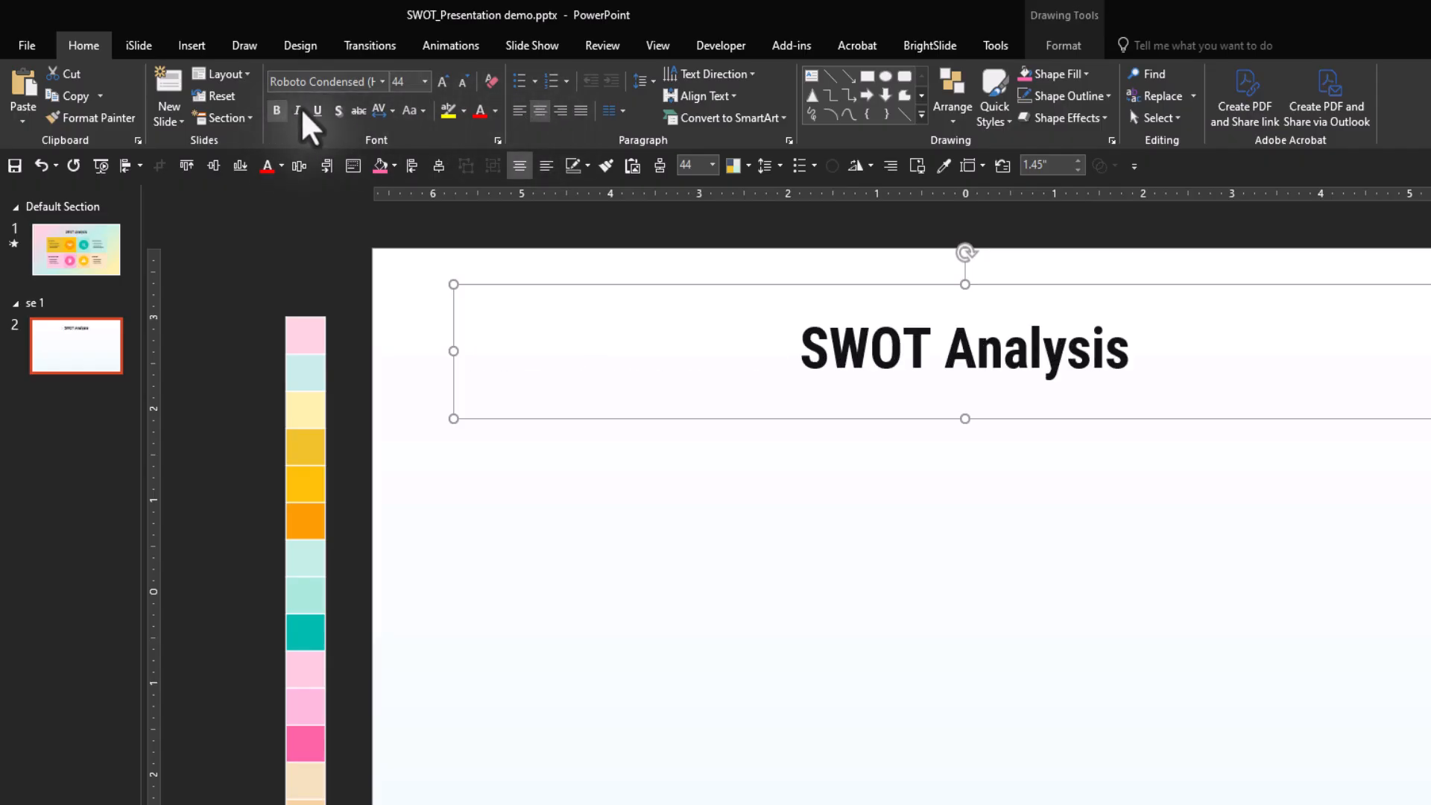
left_click(425, 82)
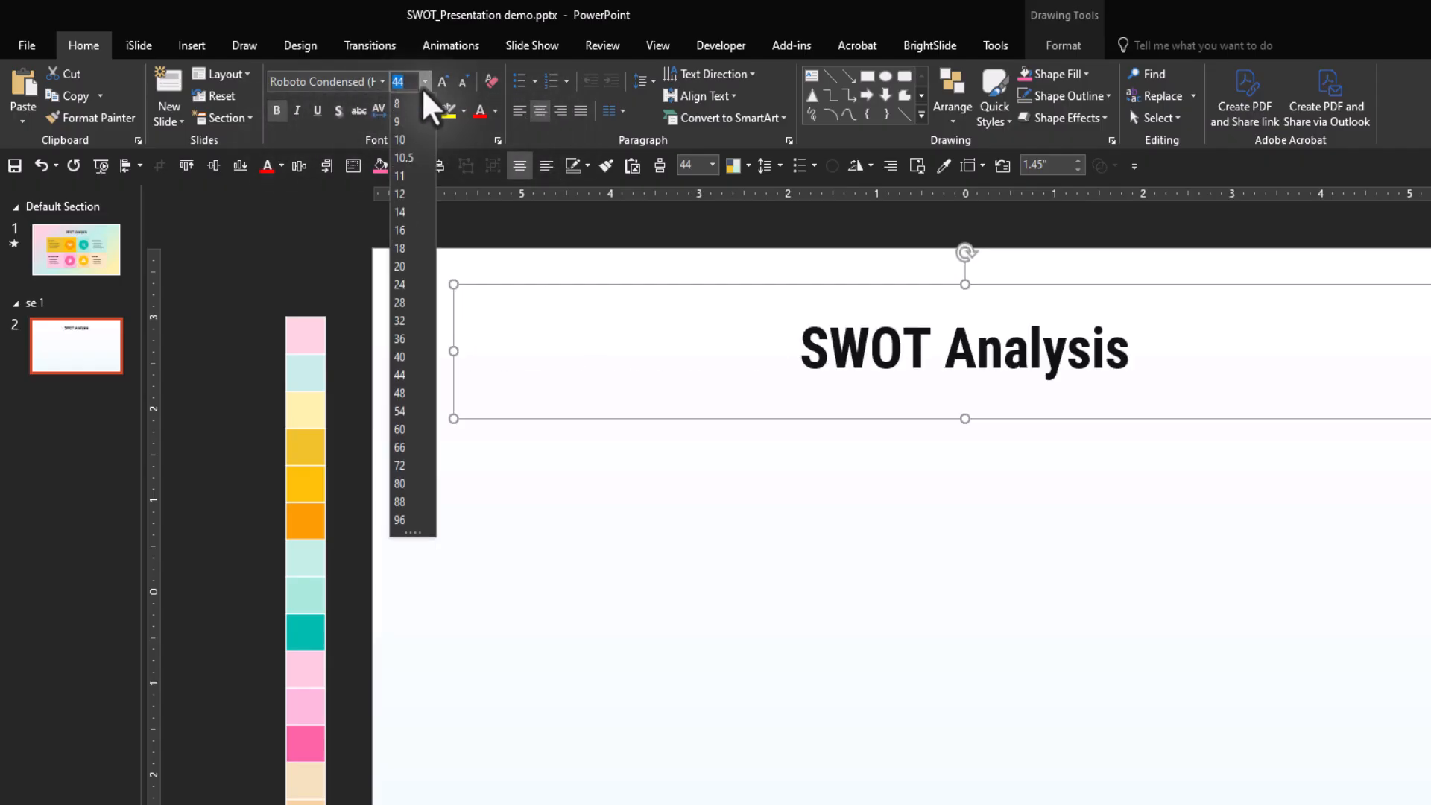
left_click(400, 356)
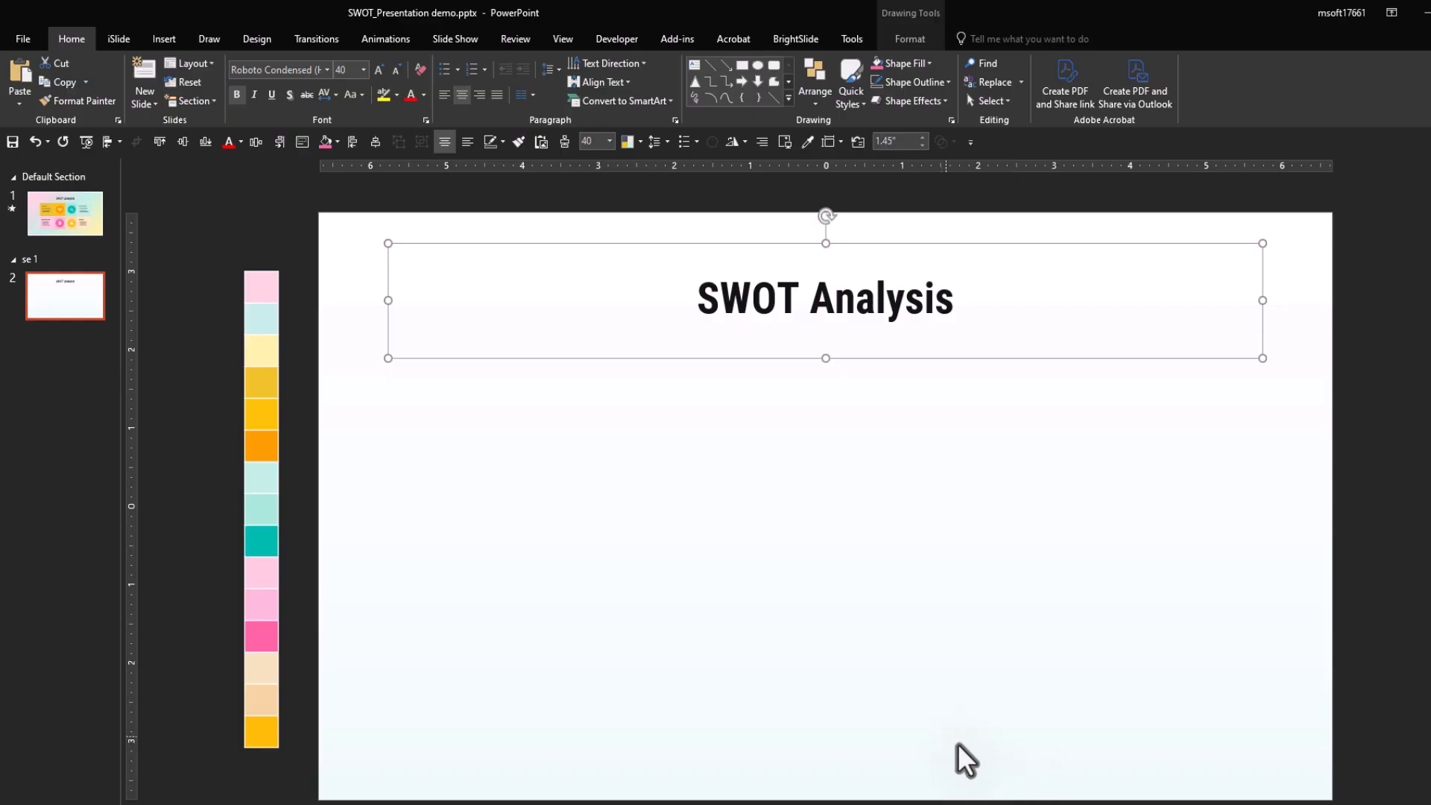
Step: Open the slide background formatting, add a middle gradient stop and colour the first stop with the light pink sampled from the palette strip
right_click(607, 493)
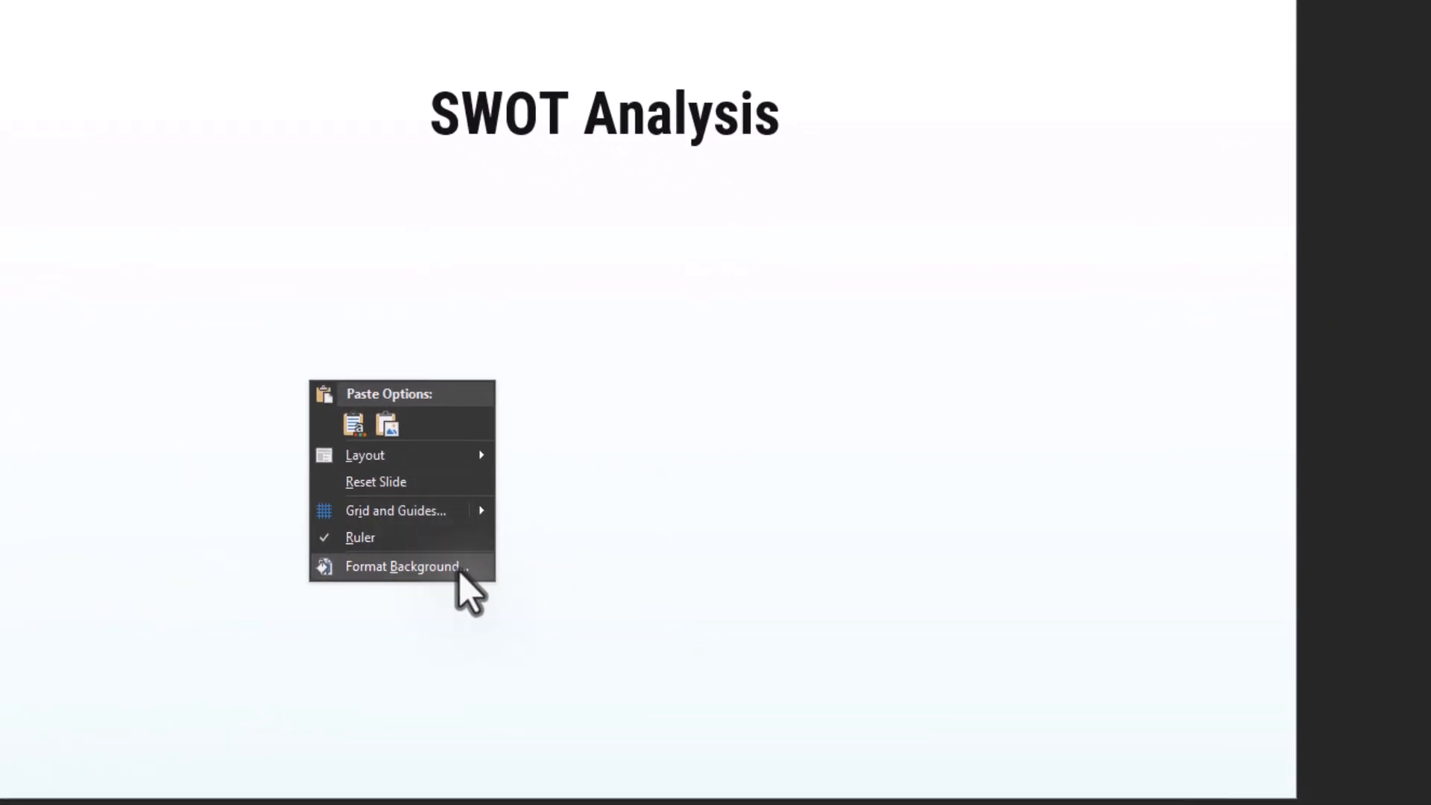
left_click(619, 608)
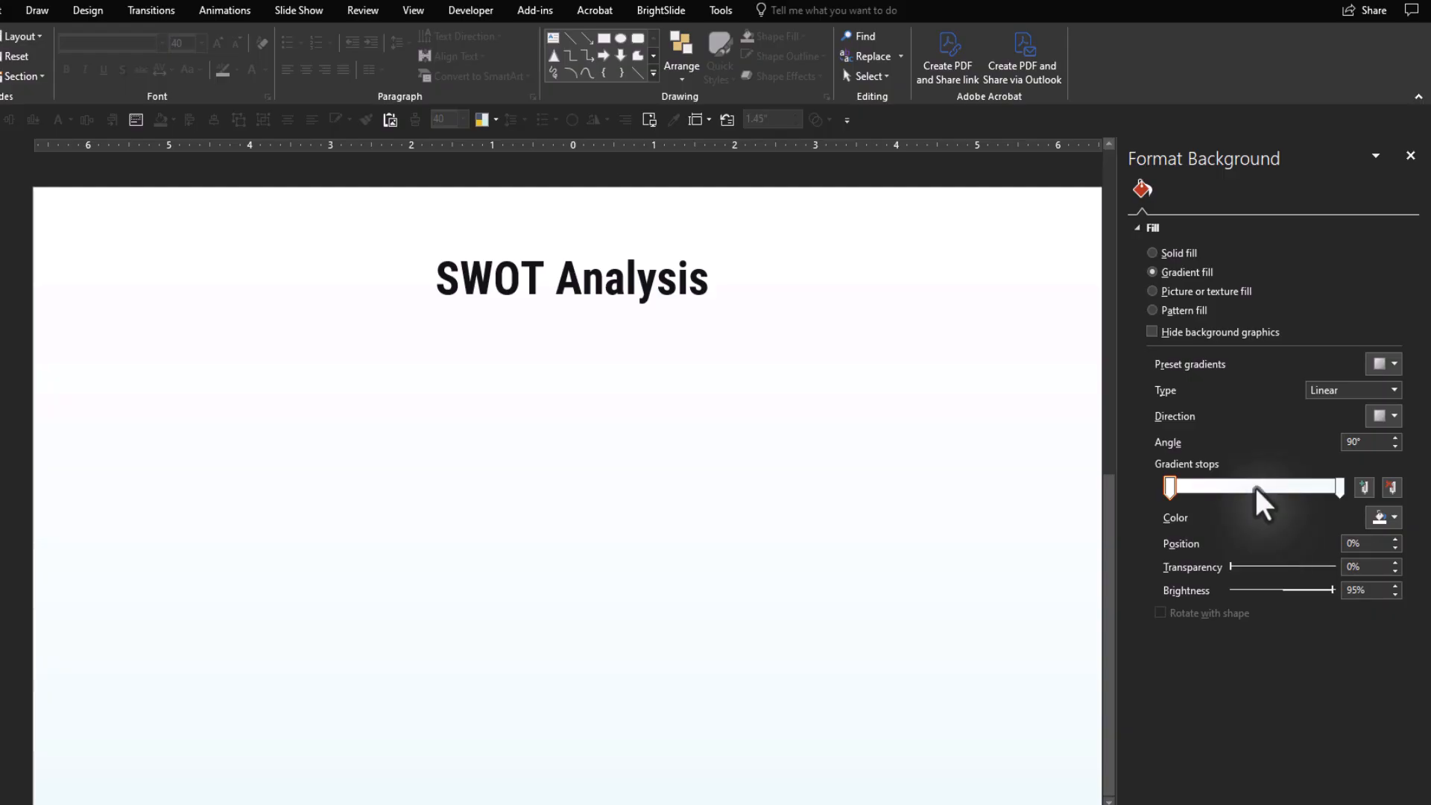
left_click(1170, 491)
left_click(1387, 519)
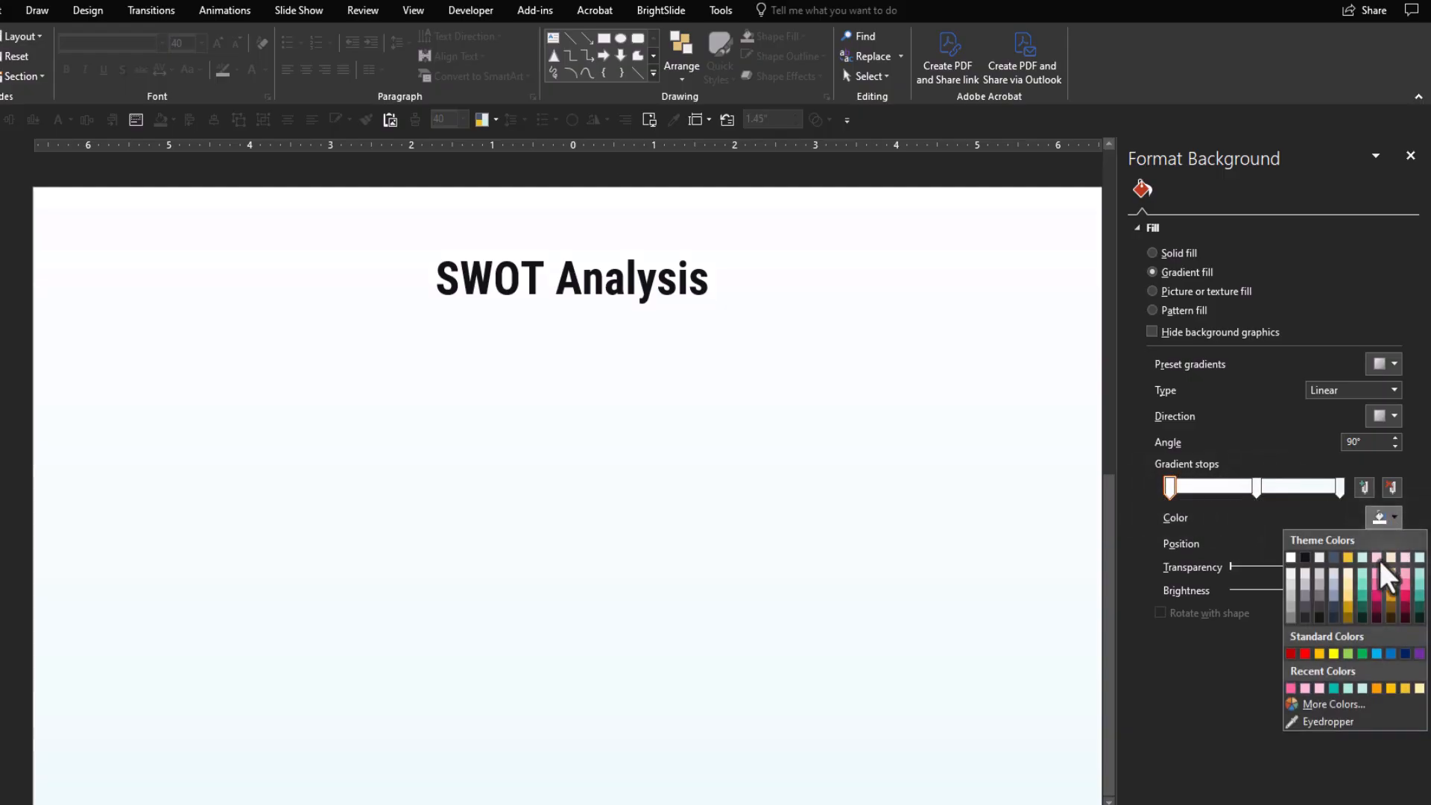
left_click(1333, 721)
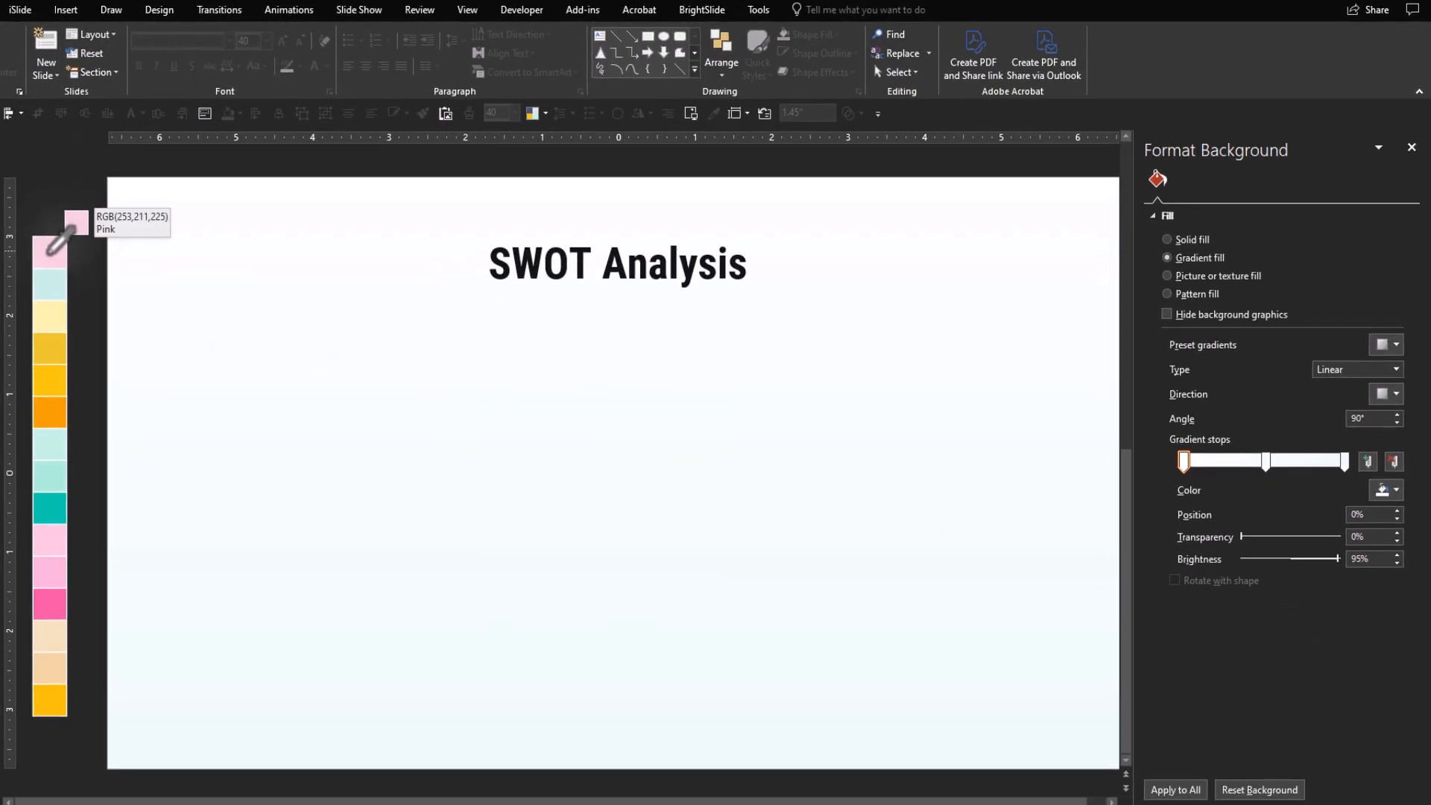
left_click(51, 248)
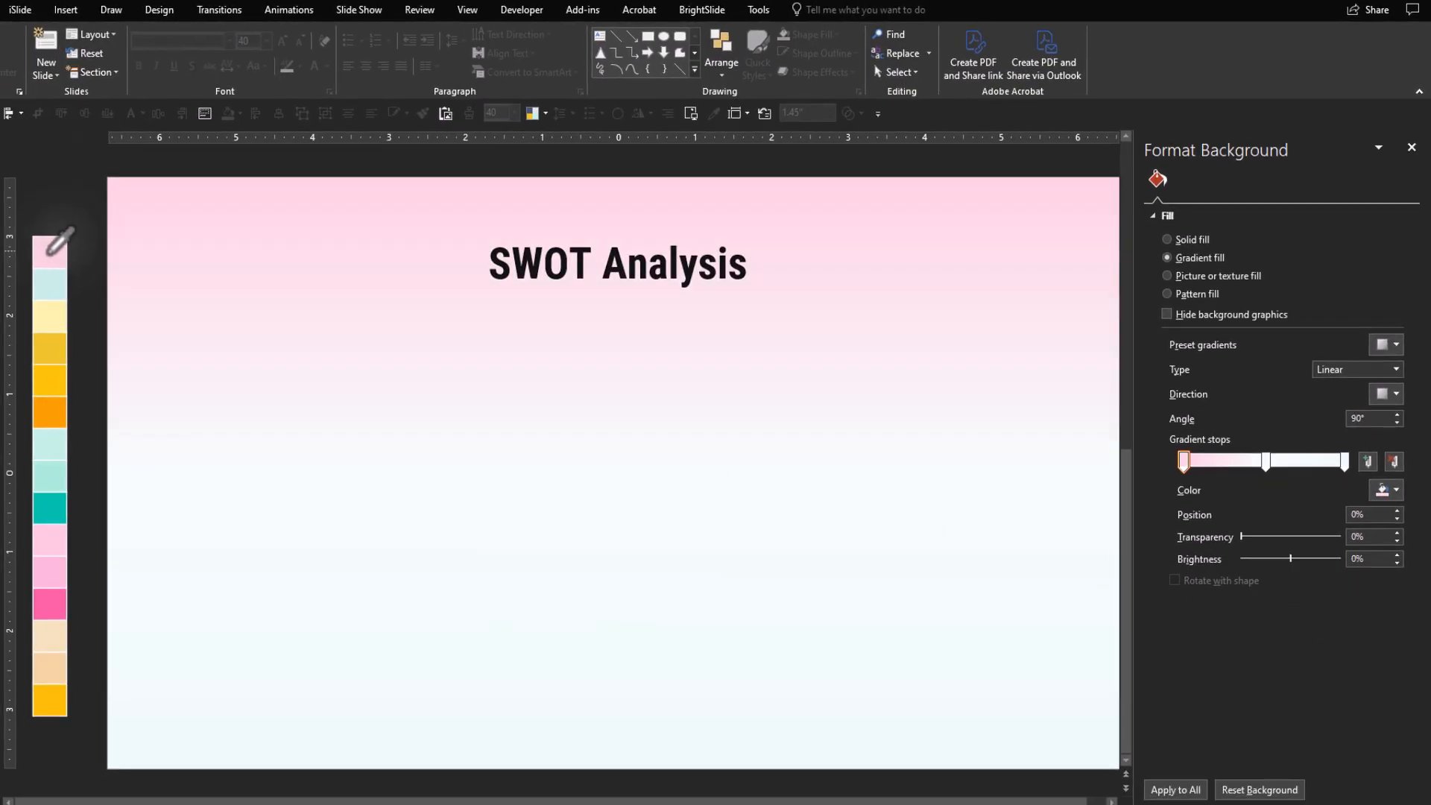
Step: Colour the middle gradient stop pale aqua and the last stop pale yellow, sampling both from the palette strip with the Eyedropper
left_click(1266, 461)
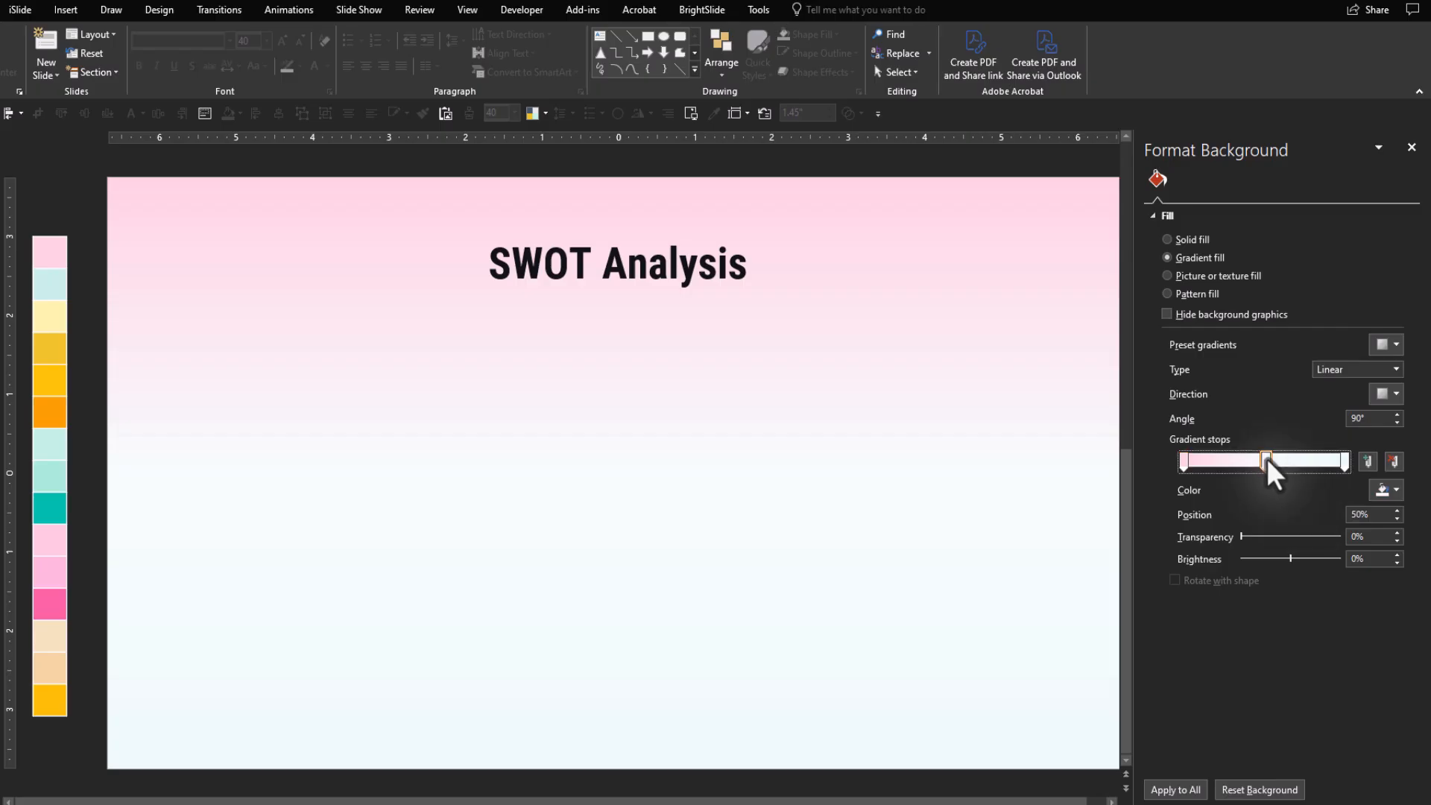
left_click(1387, 489)
left_click(1330, 682)
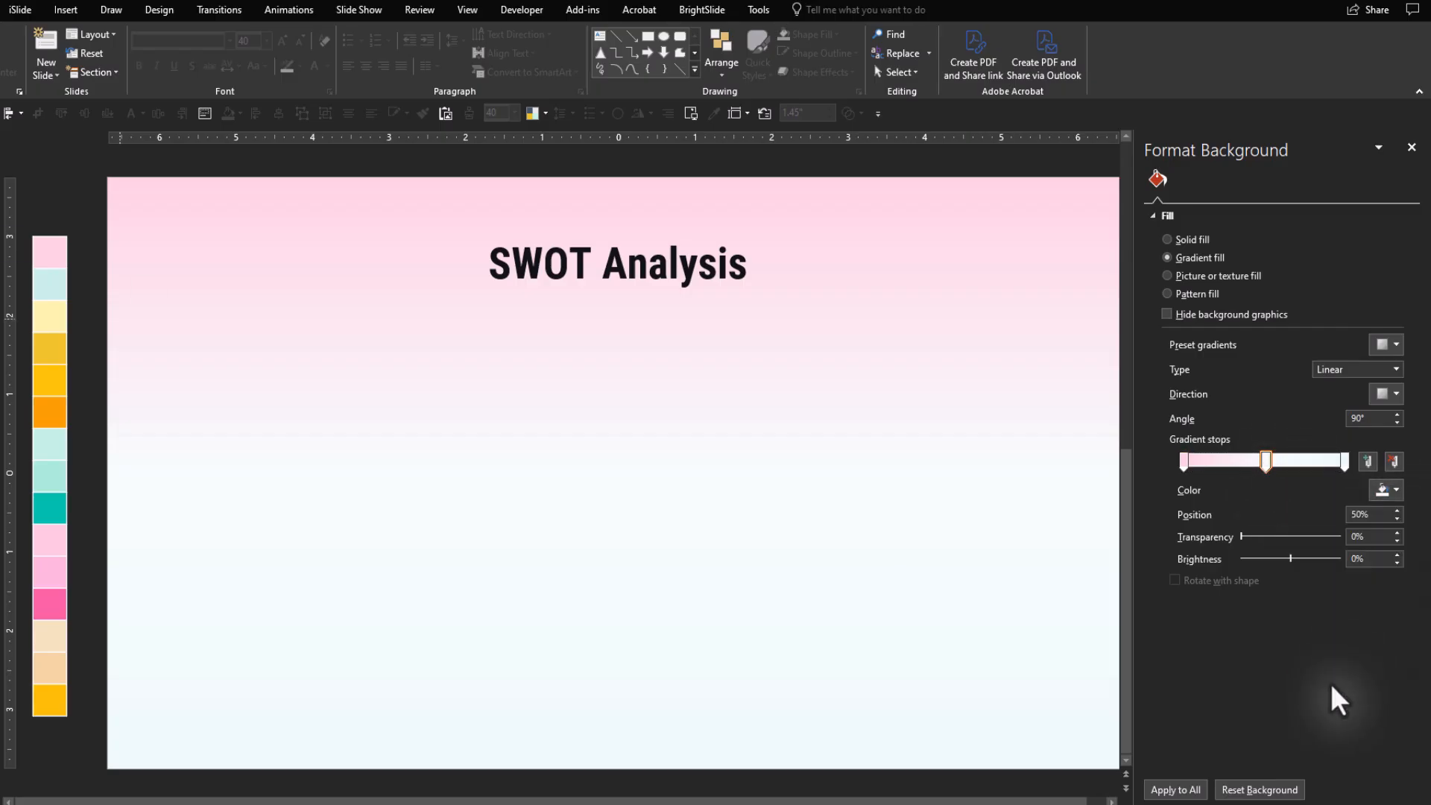
left_click(59, 282)
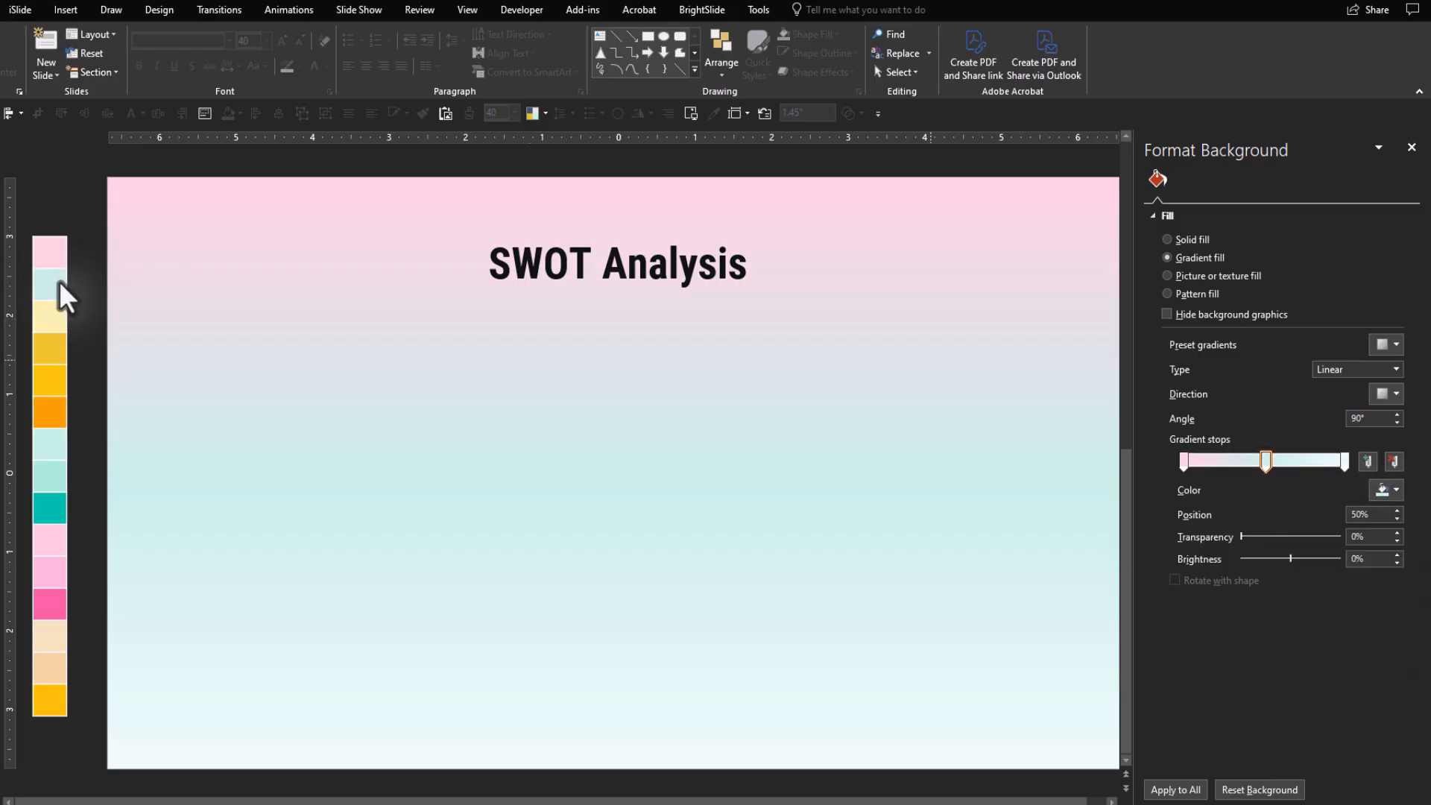
left_click(1346, 462)
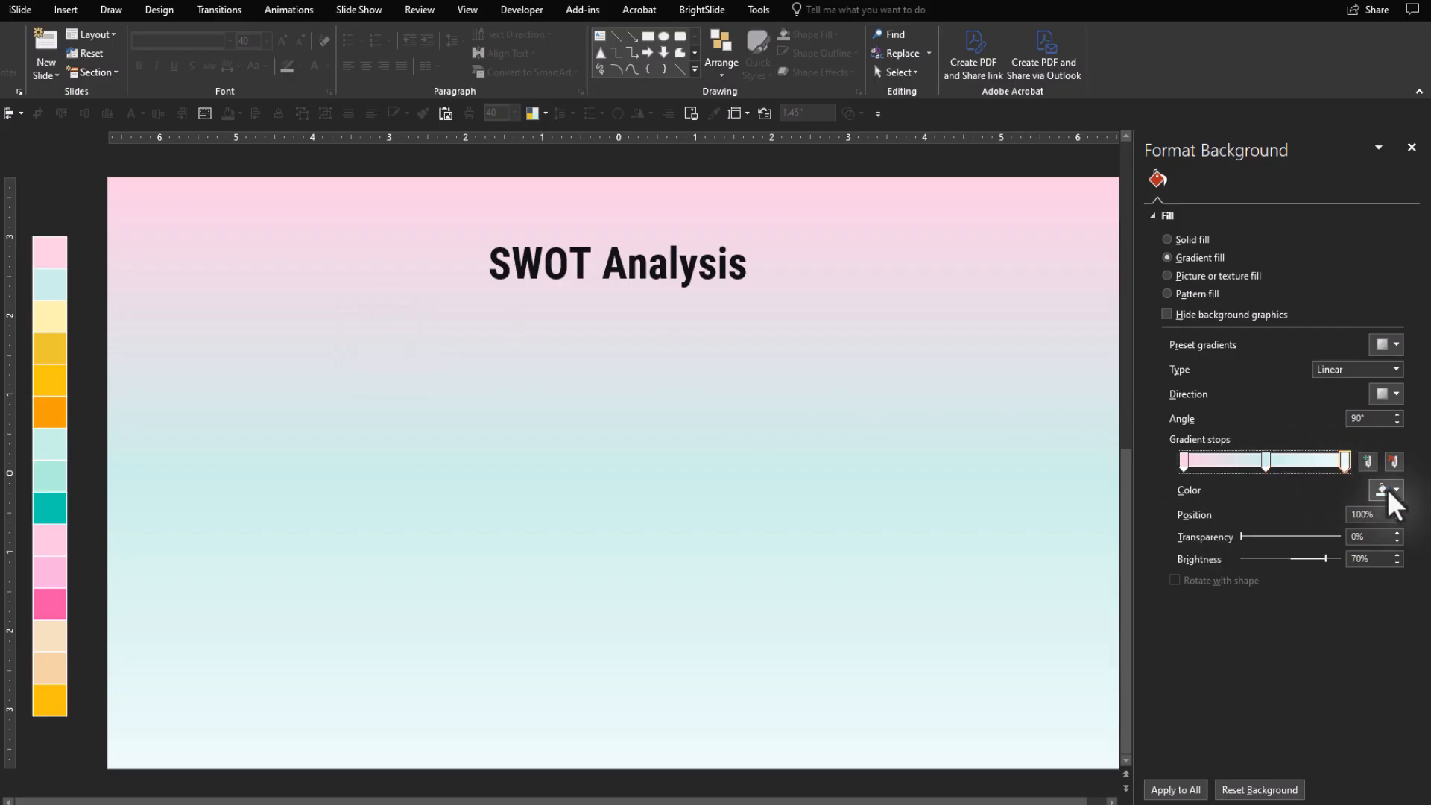
left_click(1388, 489)
left_click(1334, 683)
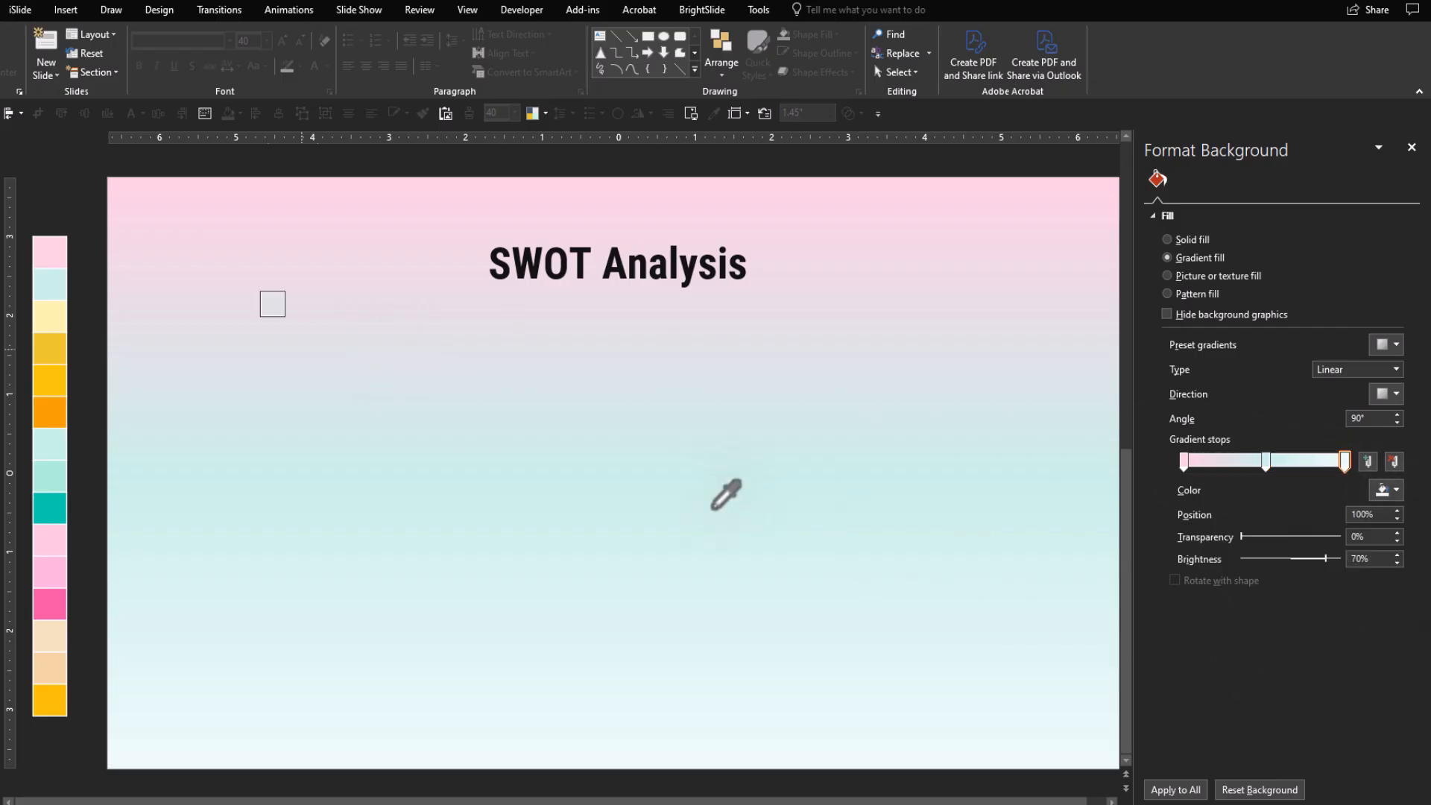
left_click(51, 318)
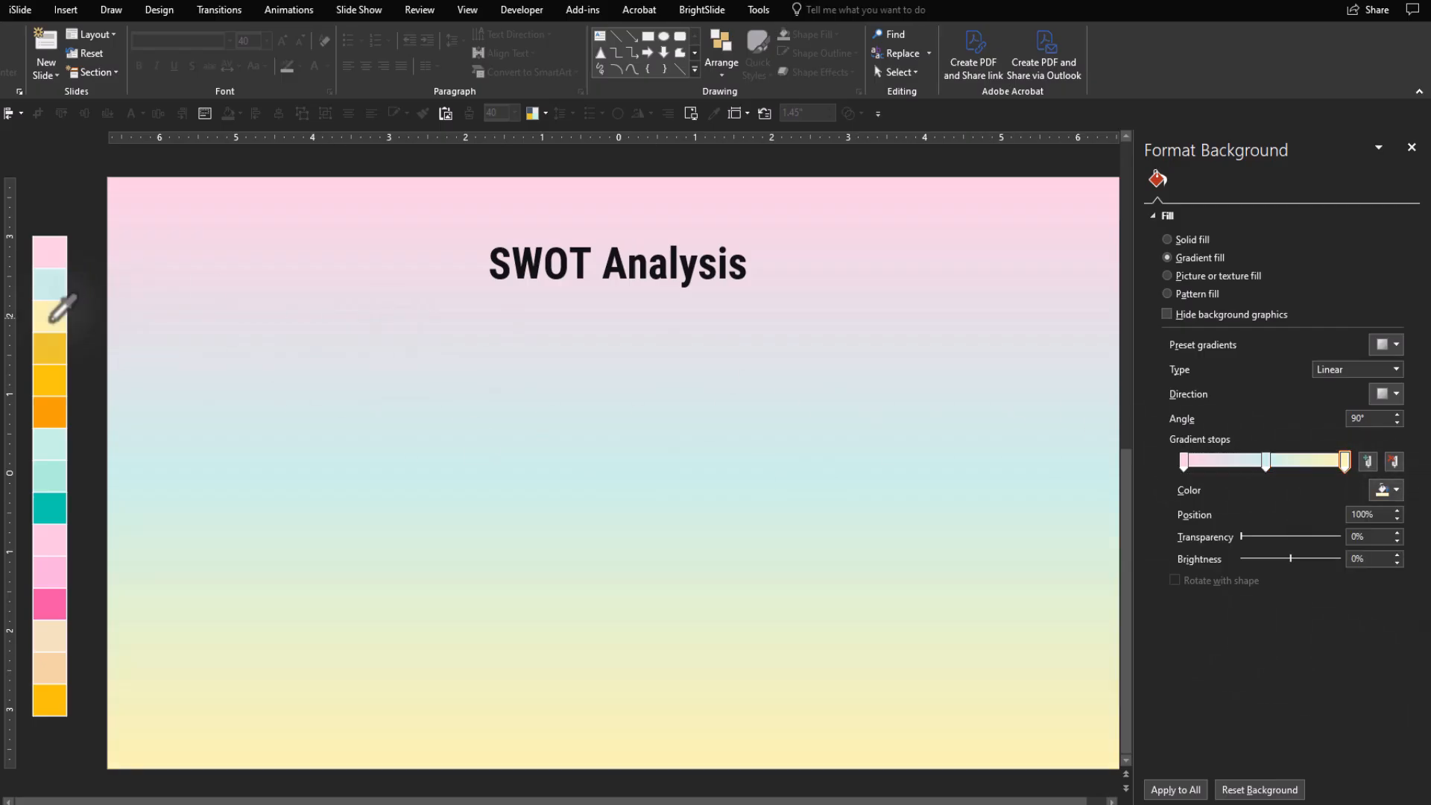
Step: Set the background gradient type to Linear with a 45° diagonal direction from top left to bottom right
left_click(1395, 366)
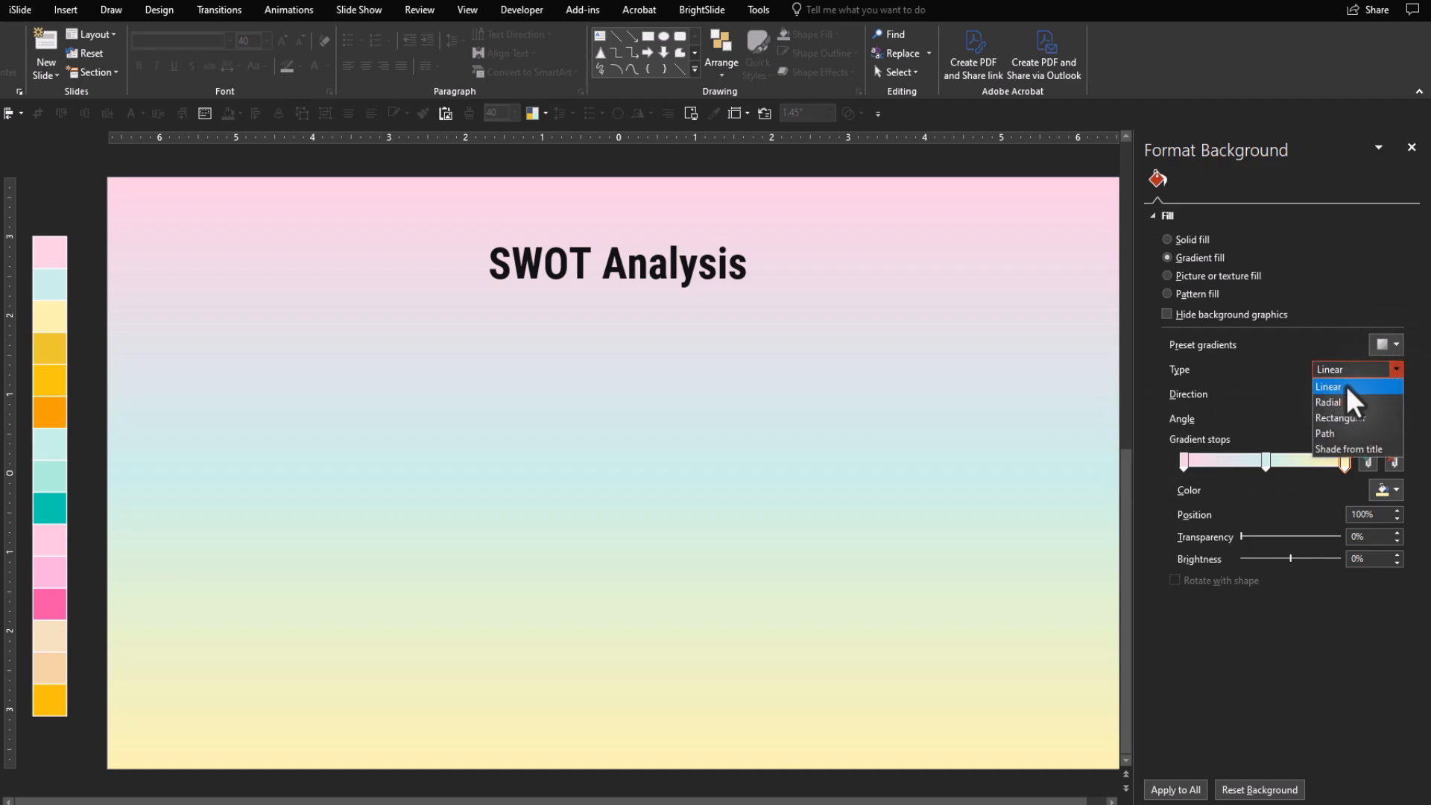
left_click(1346, 385)
left_click(1388, 395)
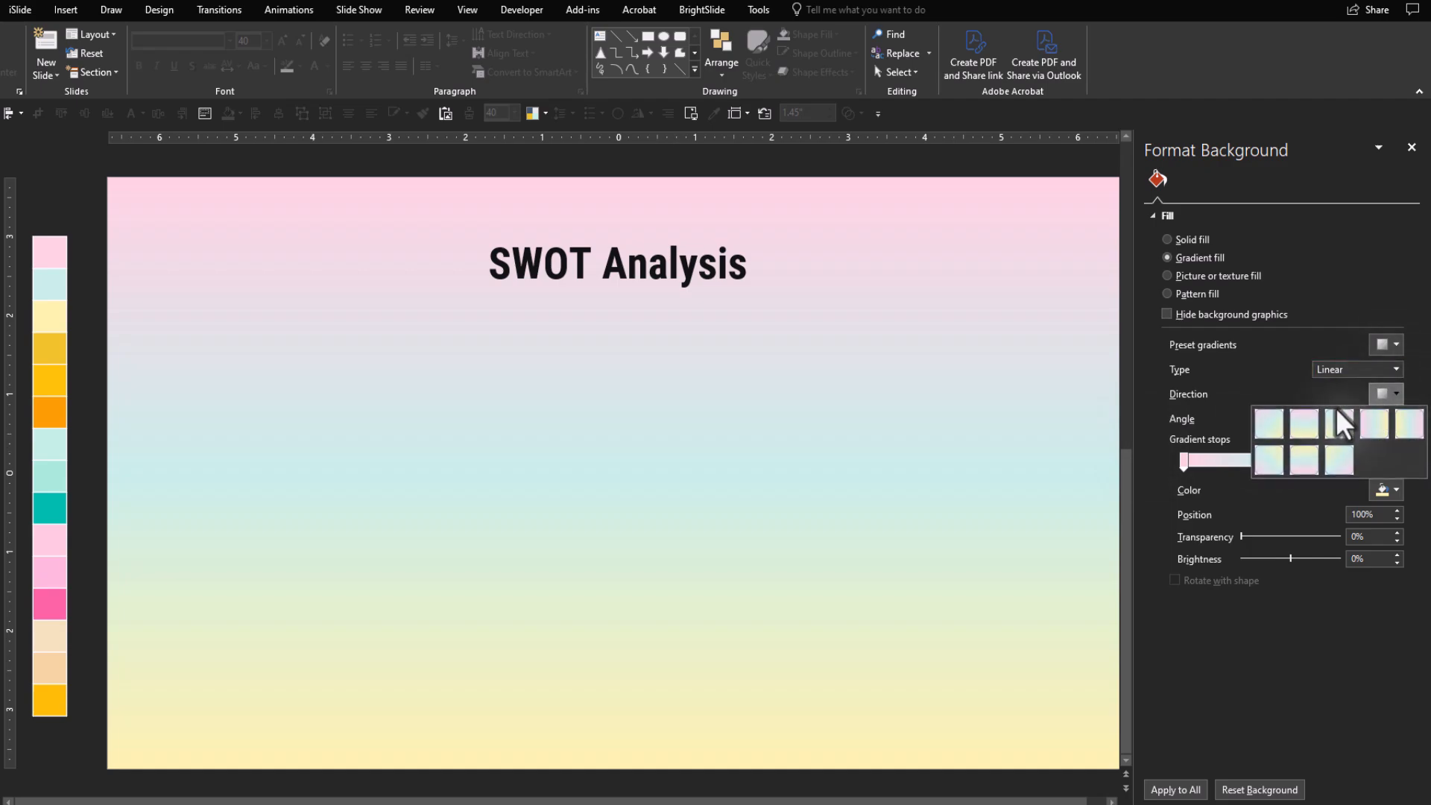
left_click(1272, 423)
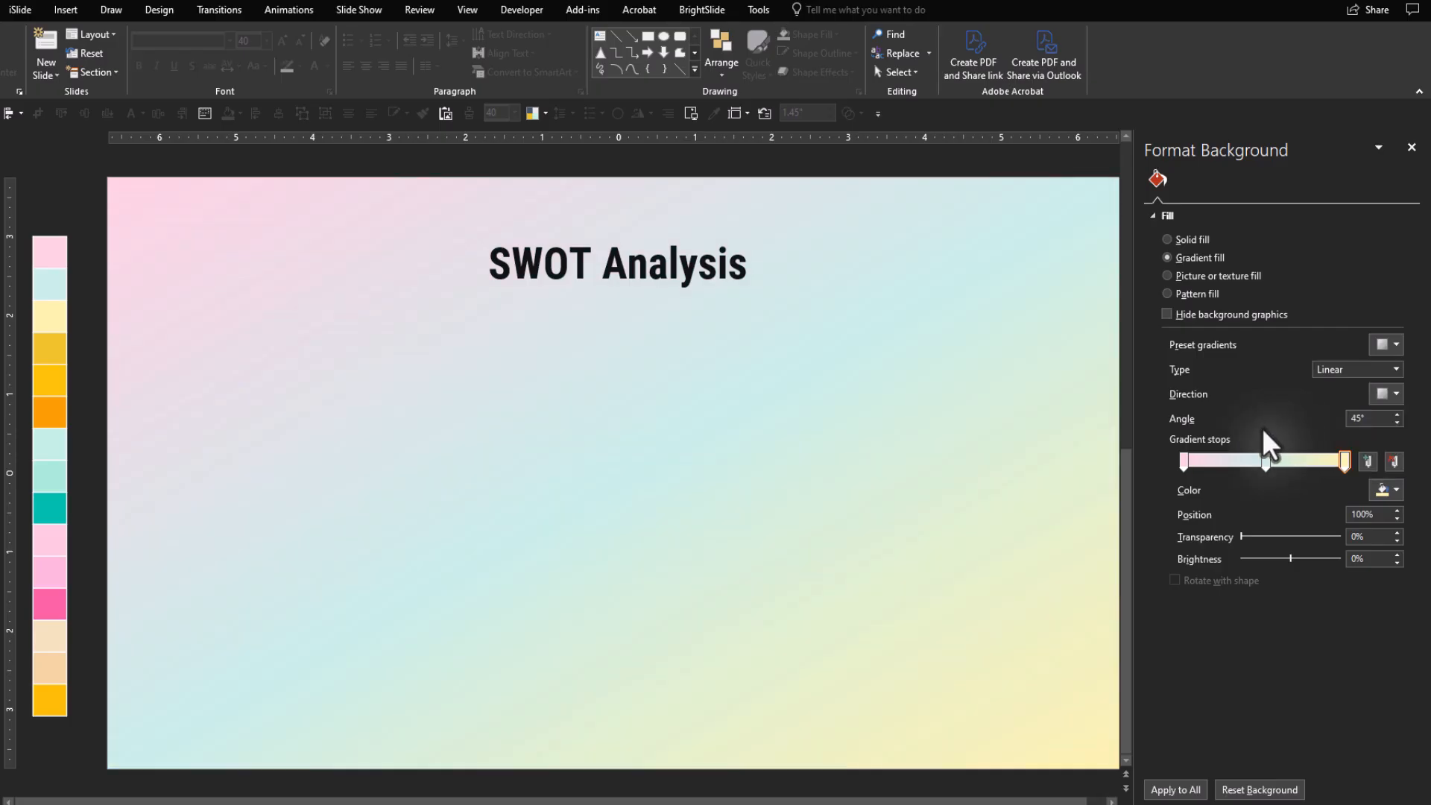
Step: Shift the pink gradient stop to 5% and the yellow stop to 92%, and close the background formatting
left_click(1184, 465)
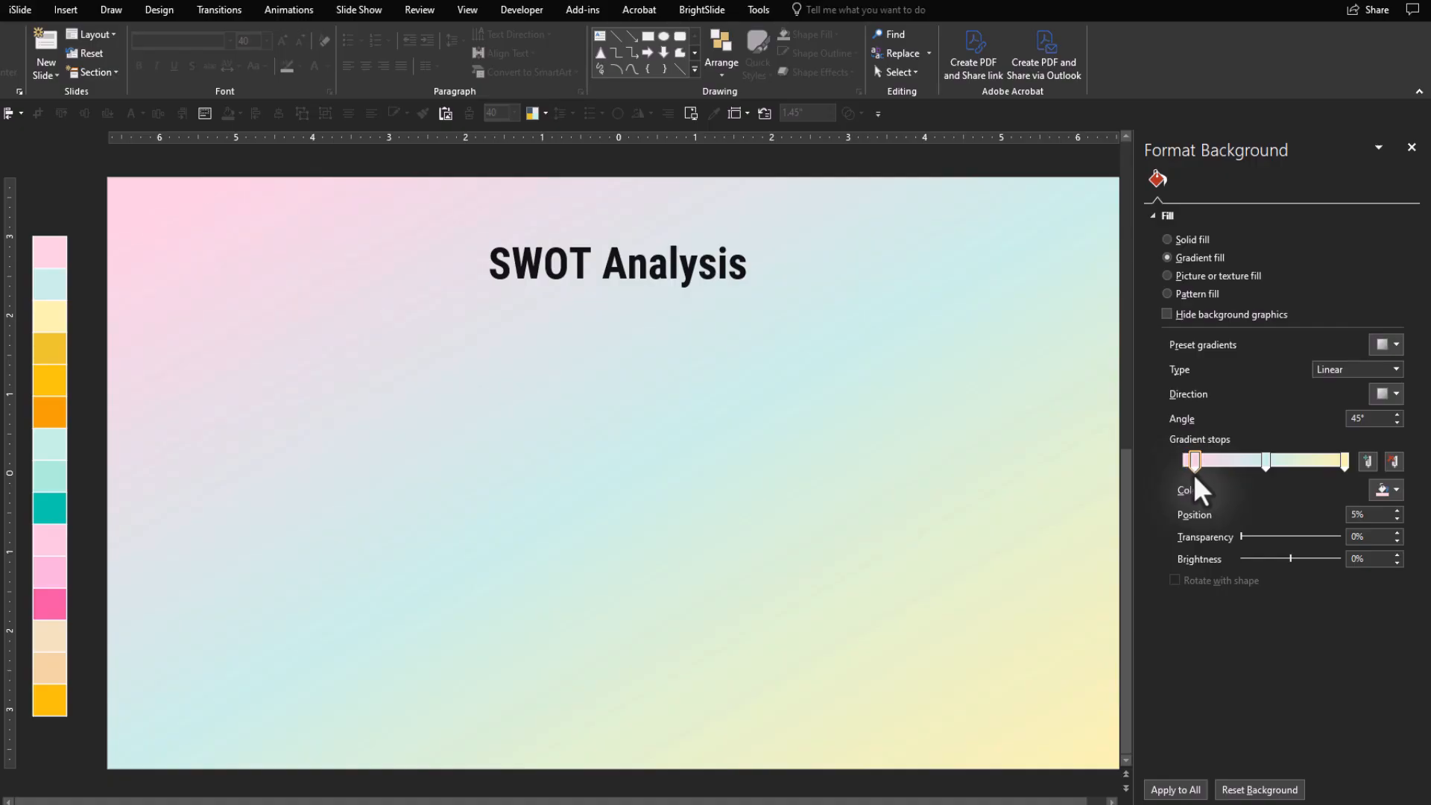
left_click_drag(1345, 462, 1326, 467)
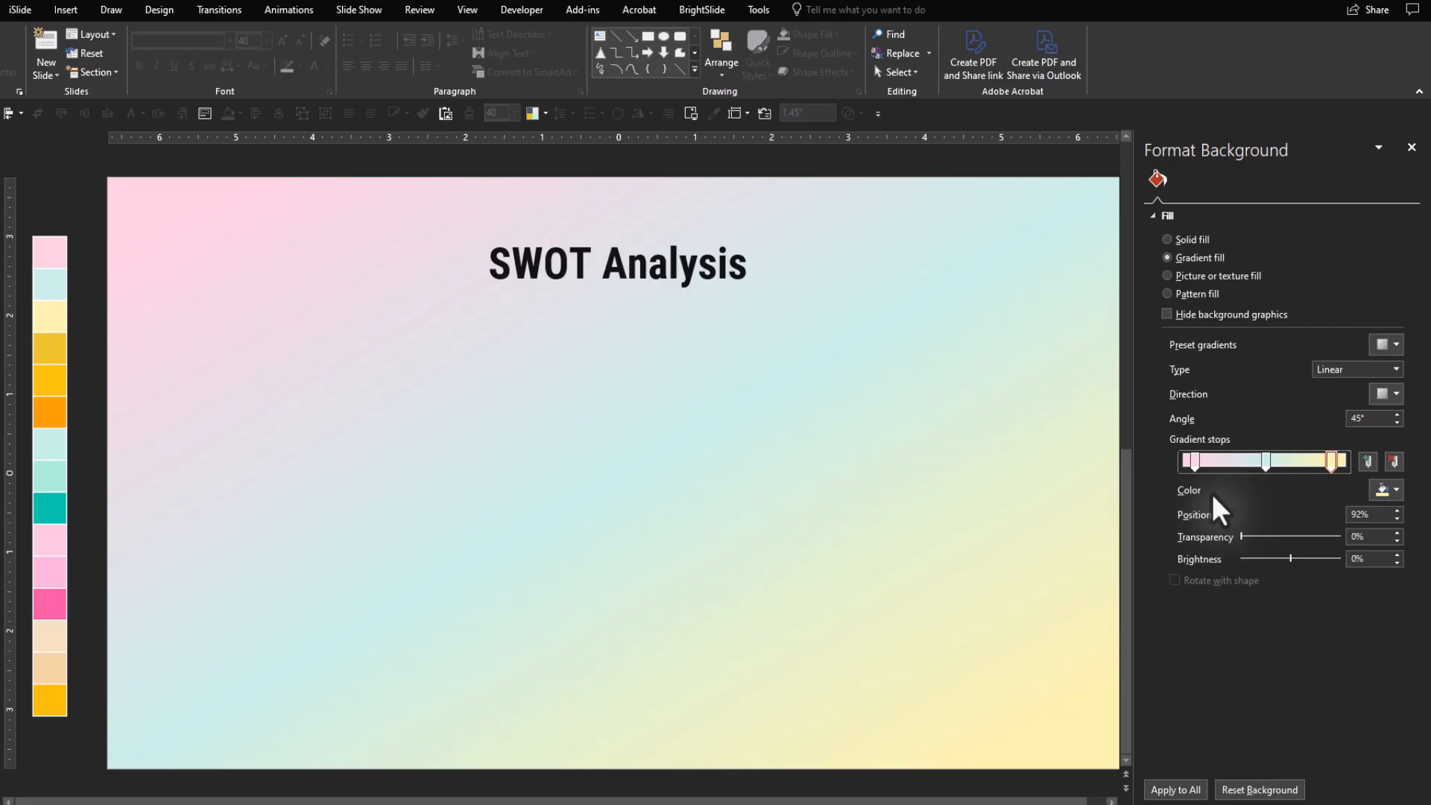
left_click(1410, 147)
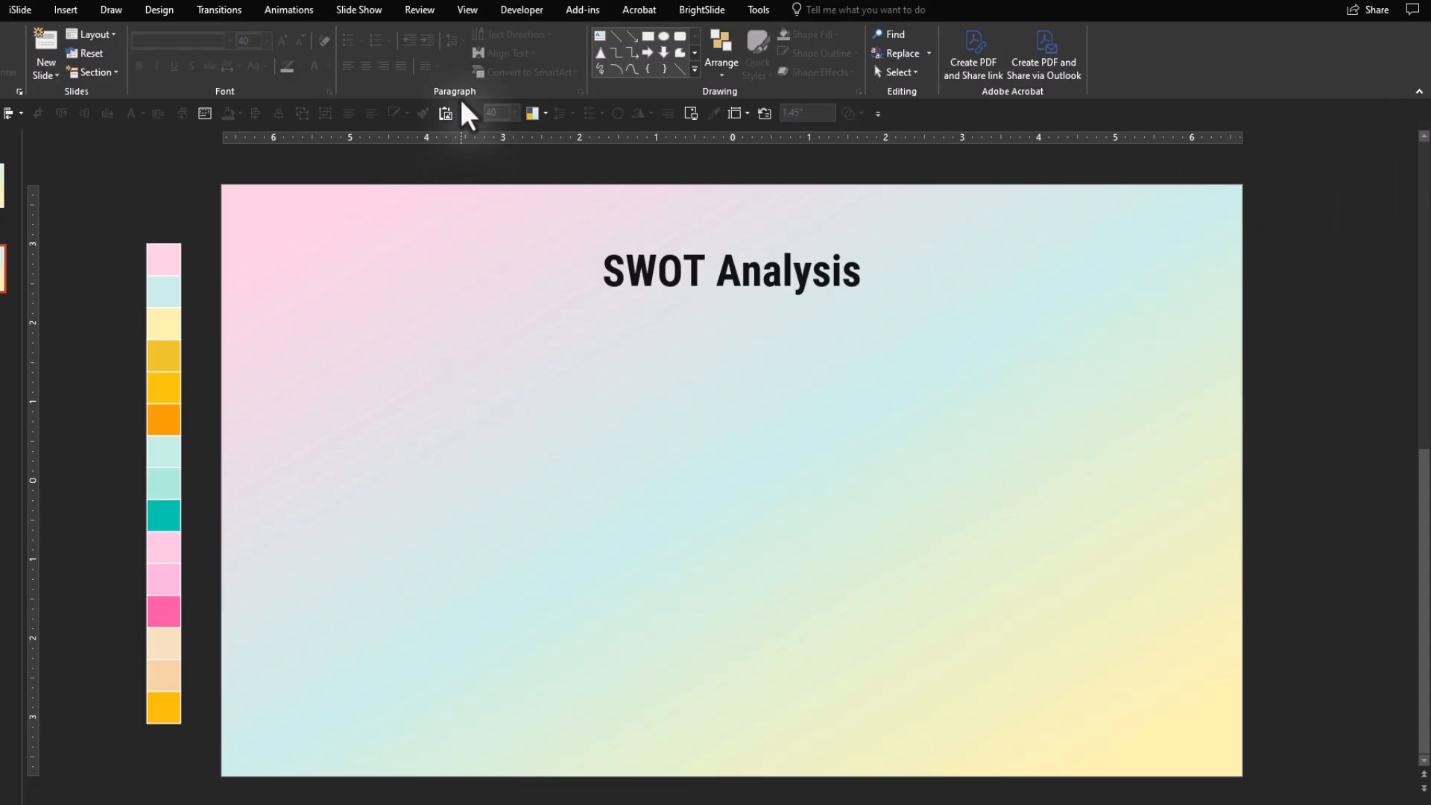
Step: Show the guides and draw a rectangle about 1.92" high and 3.83" wide below the title, ending at the vertical guide
left_click(468, 10)
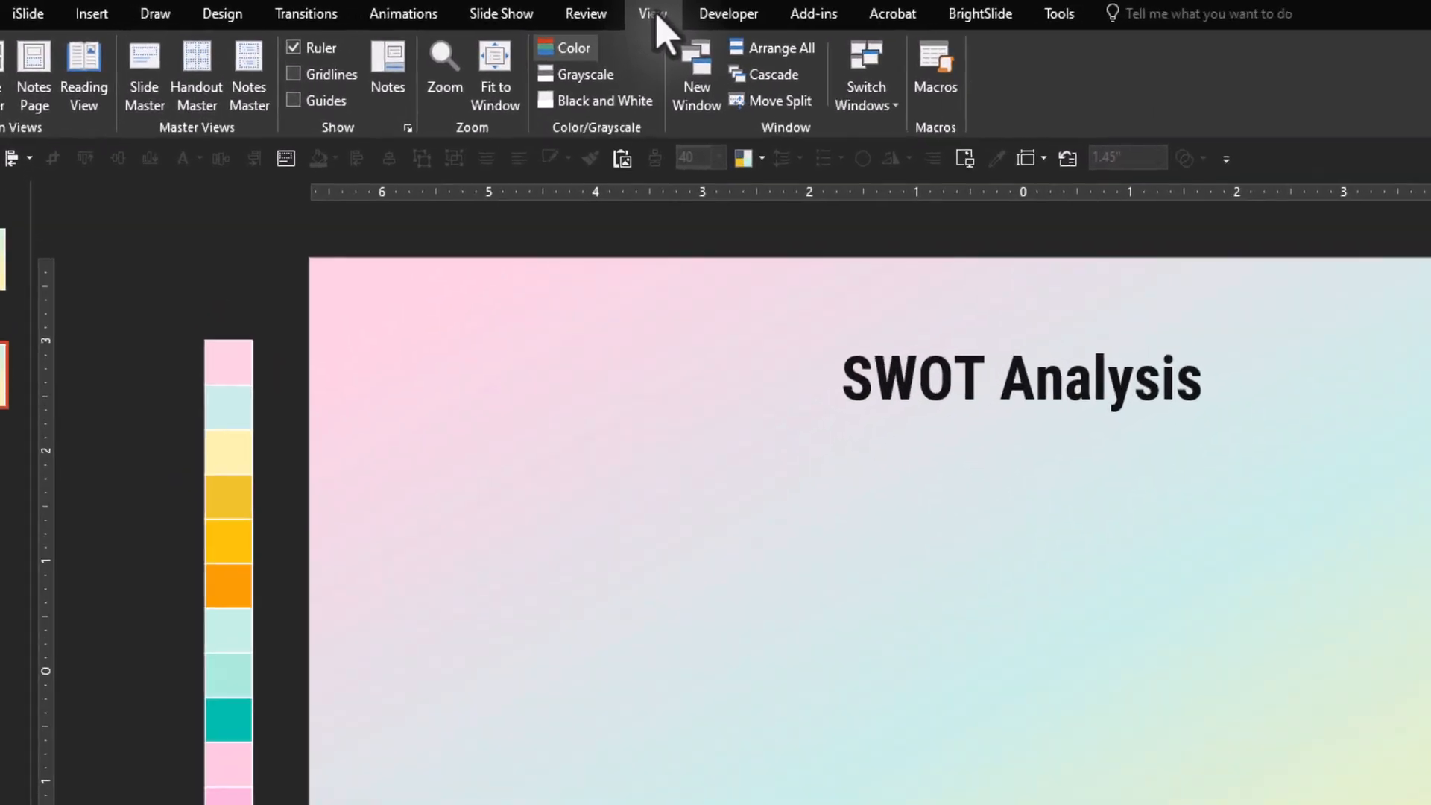
left_click(305, 100)
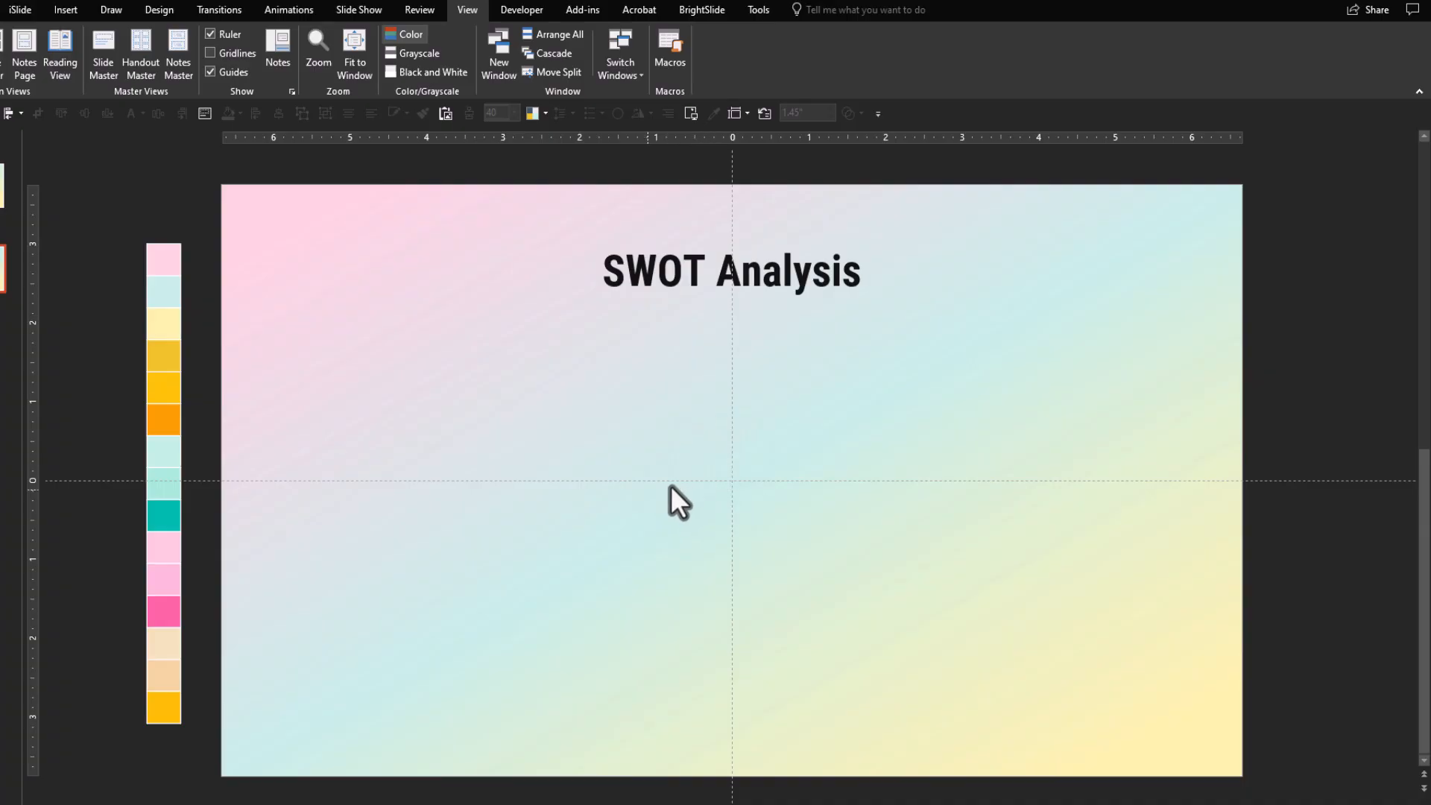
left_click(66, 5)
left_click(172, 63)
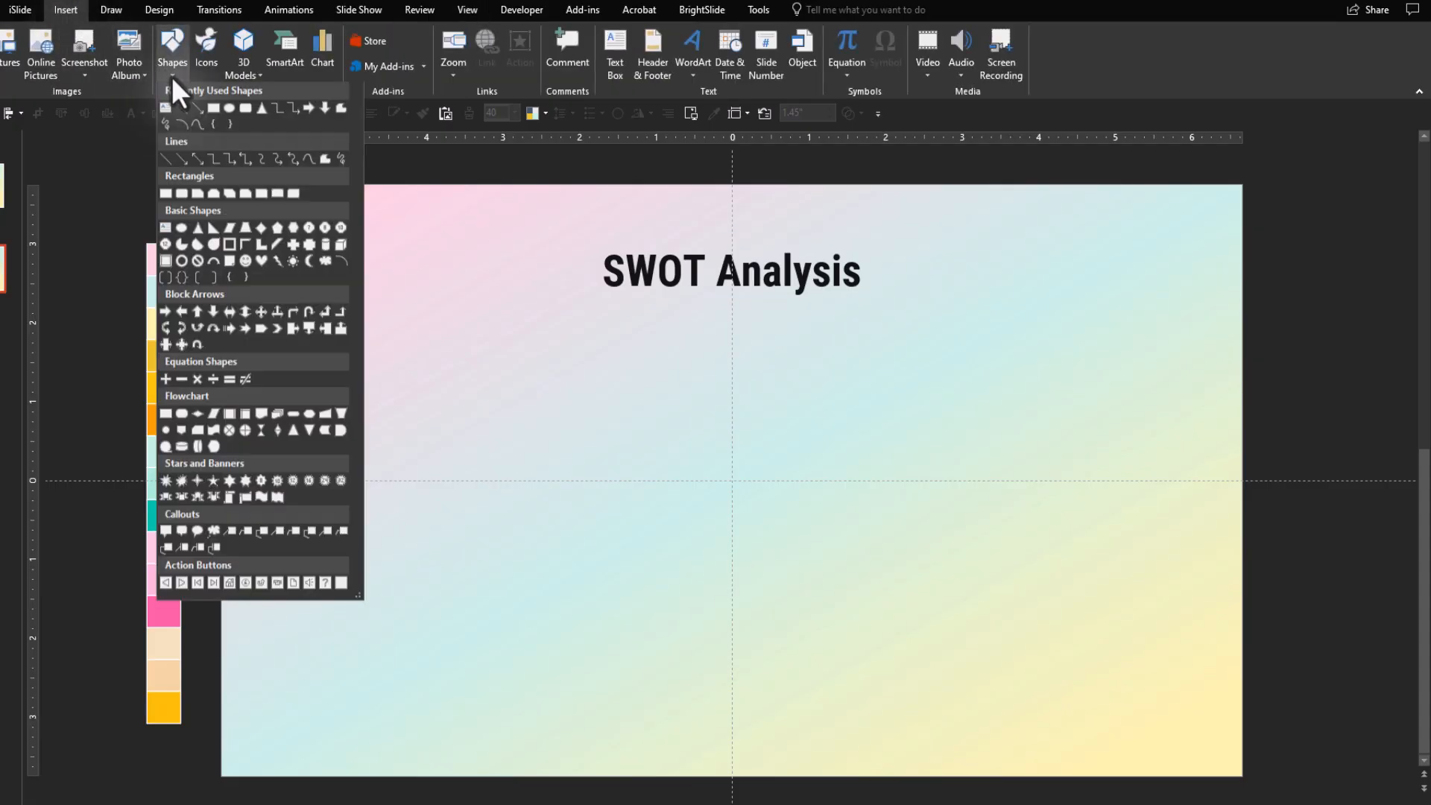
left_click(167, 195)
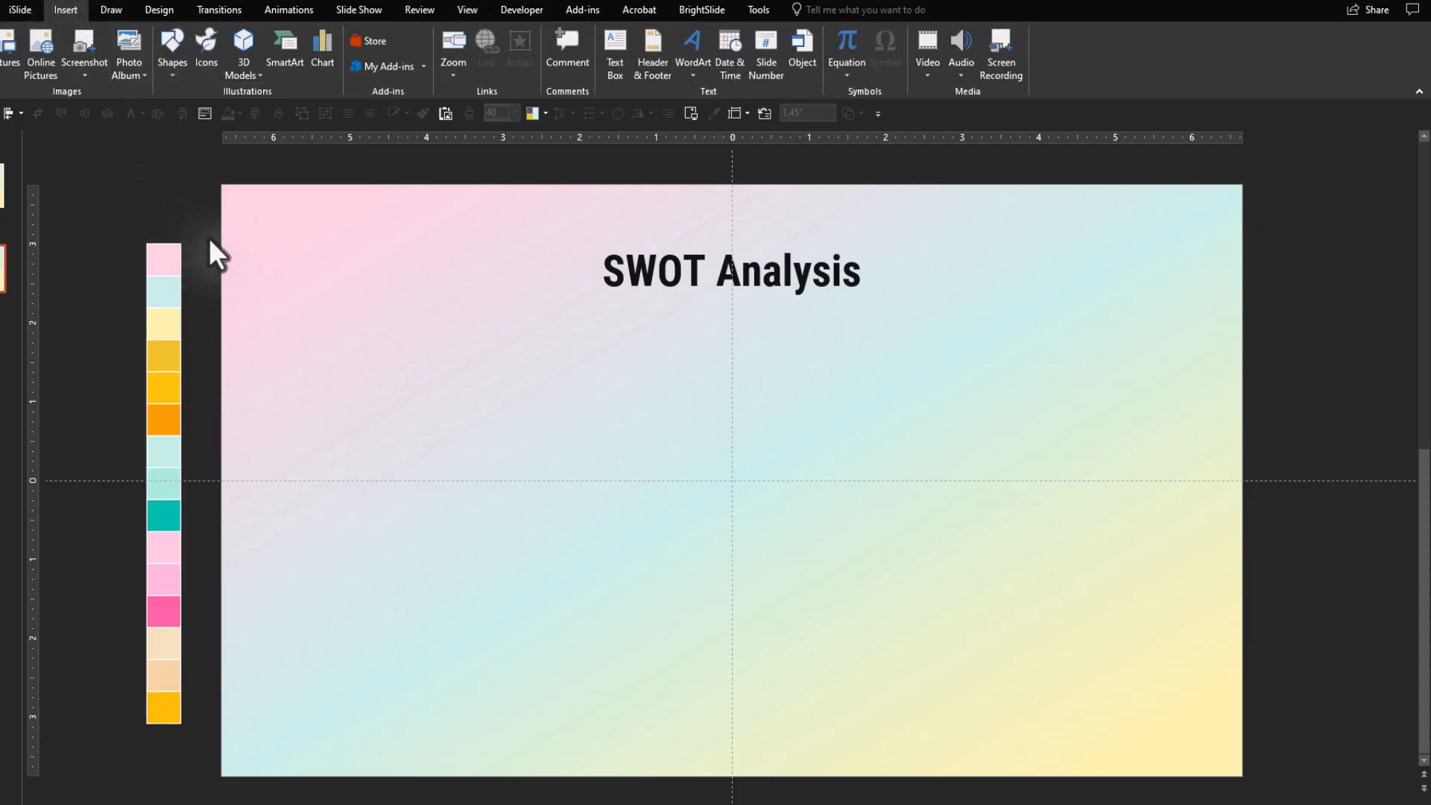
left_click_drag(445, 369, 730, 521)
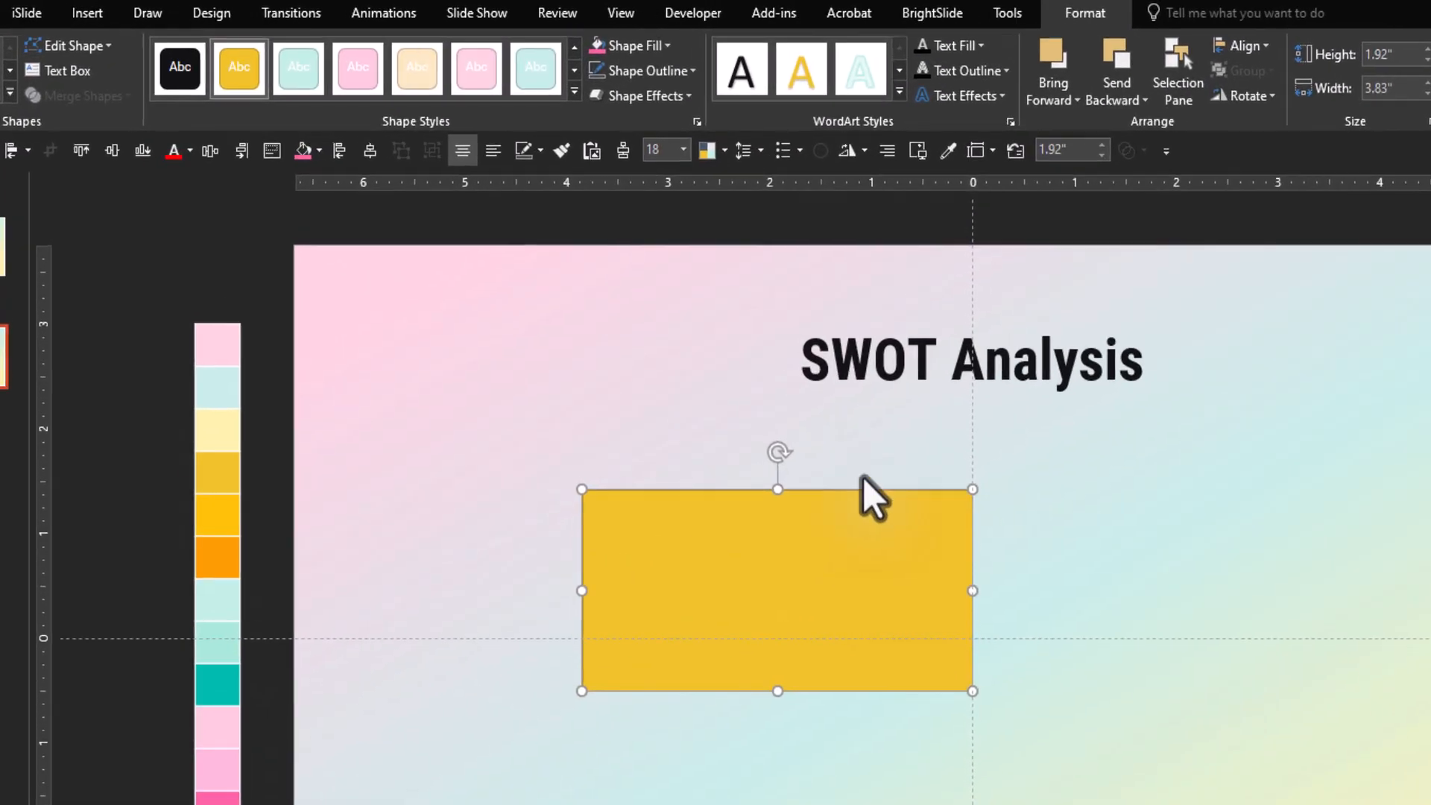
Step: Remove the rectangle's outline and fill it with the gold of the palette strip's fourth swatch using the Eyedropper
left_click(687, 75)
left_click(631, 306)
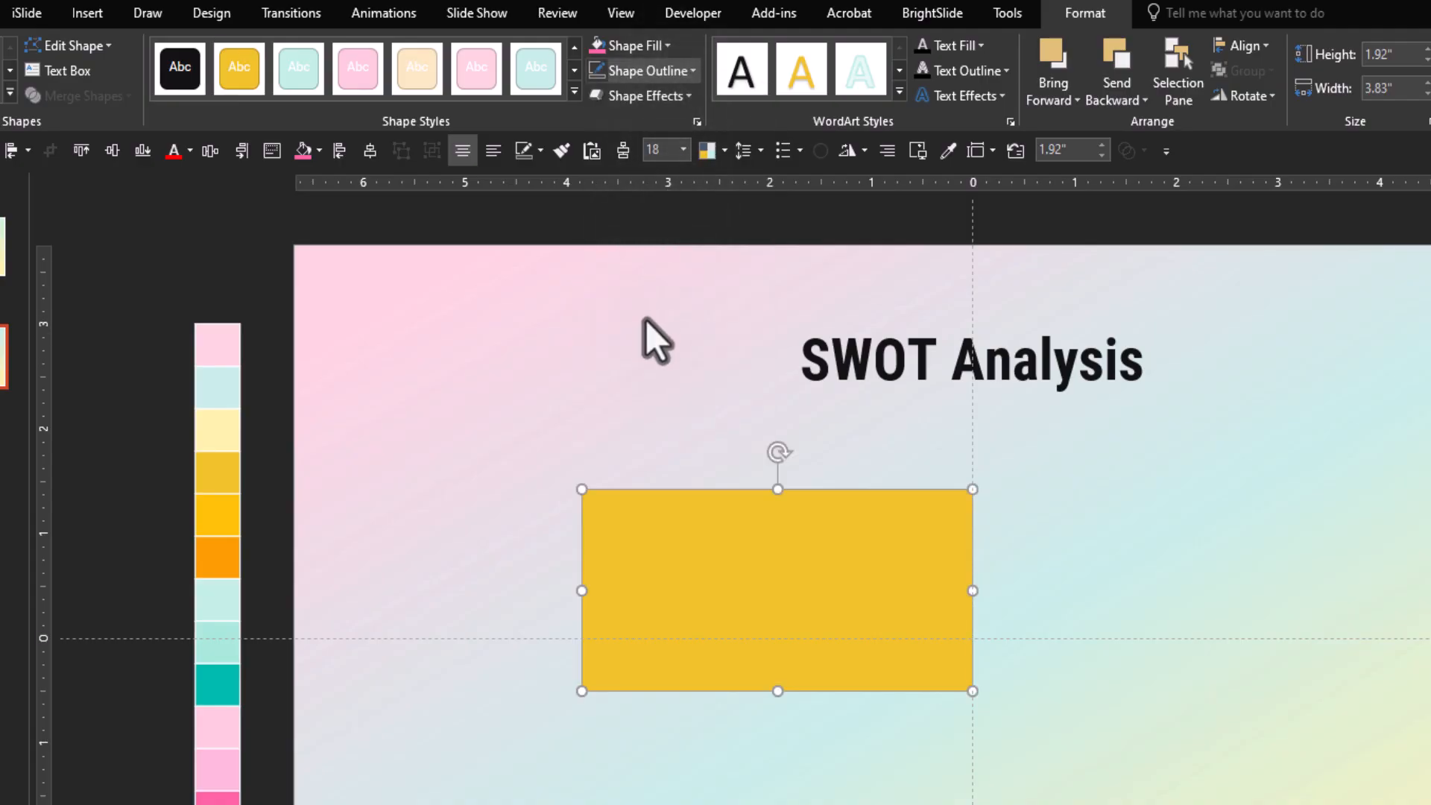
left_click(660, 46)
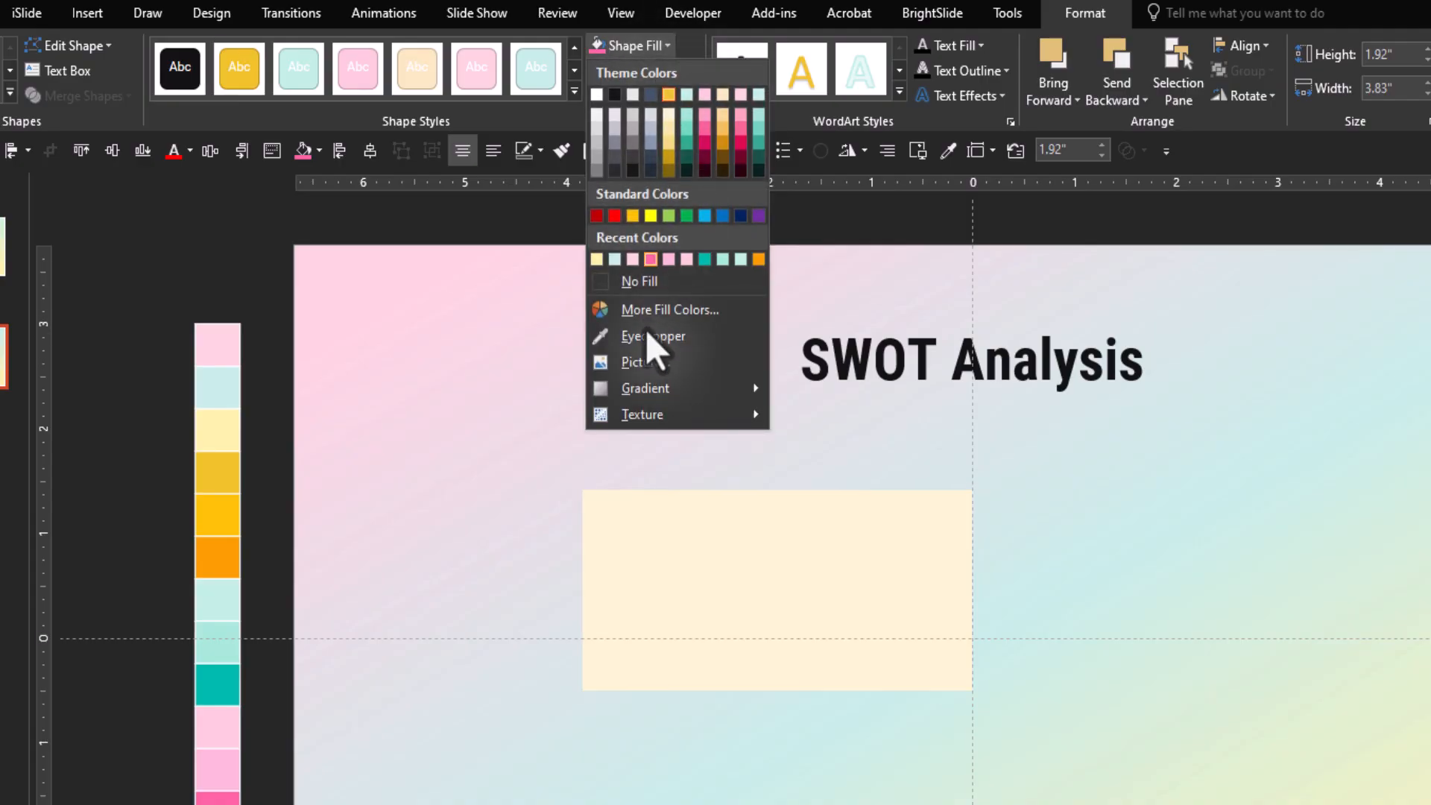
left_click(647, 335)
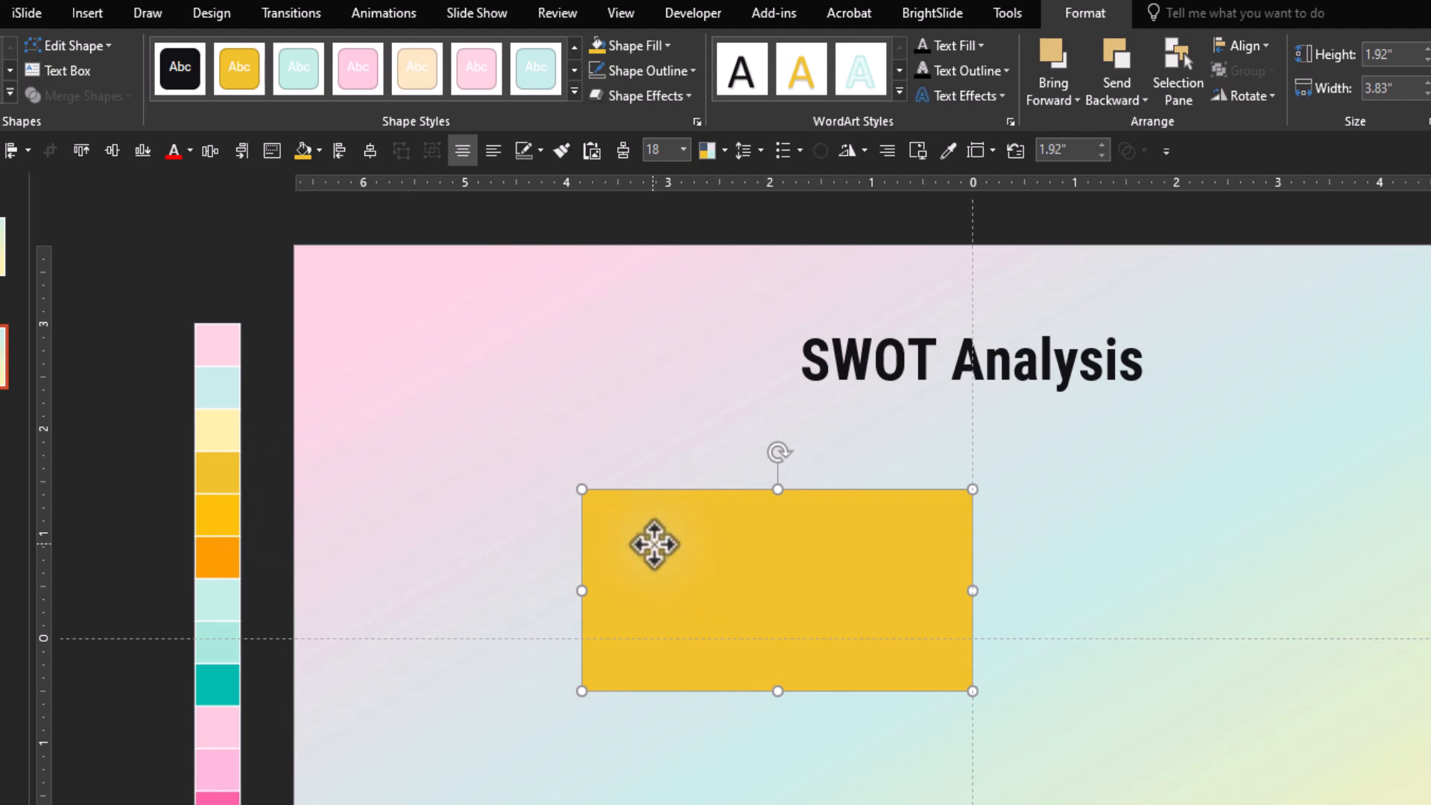
Step: Copy and paste the gold rectangle, offset the copy, and fill it with the brighter amber of the palette strip's fifth swatch
right_click(654, 544)
left_click(720, 483)
right_click(617, 398)
left_click(661, 440)
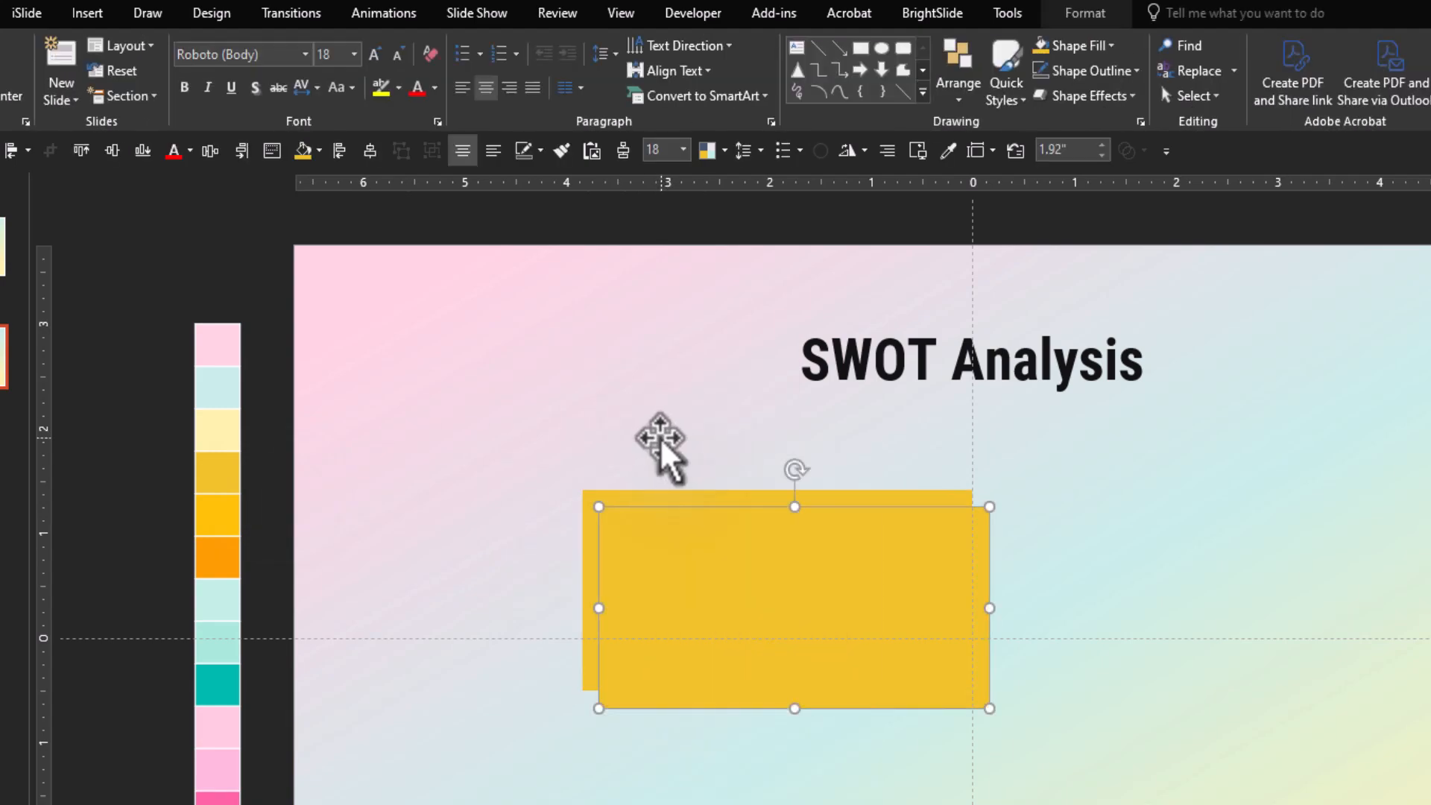
left_click_drag(888, 591, 921, 675)
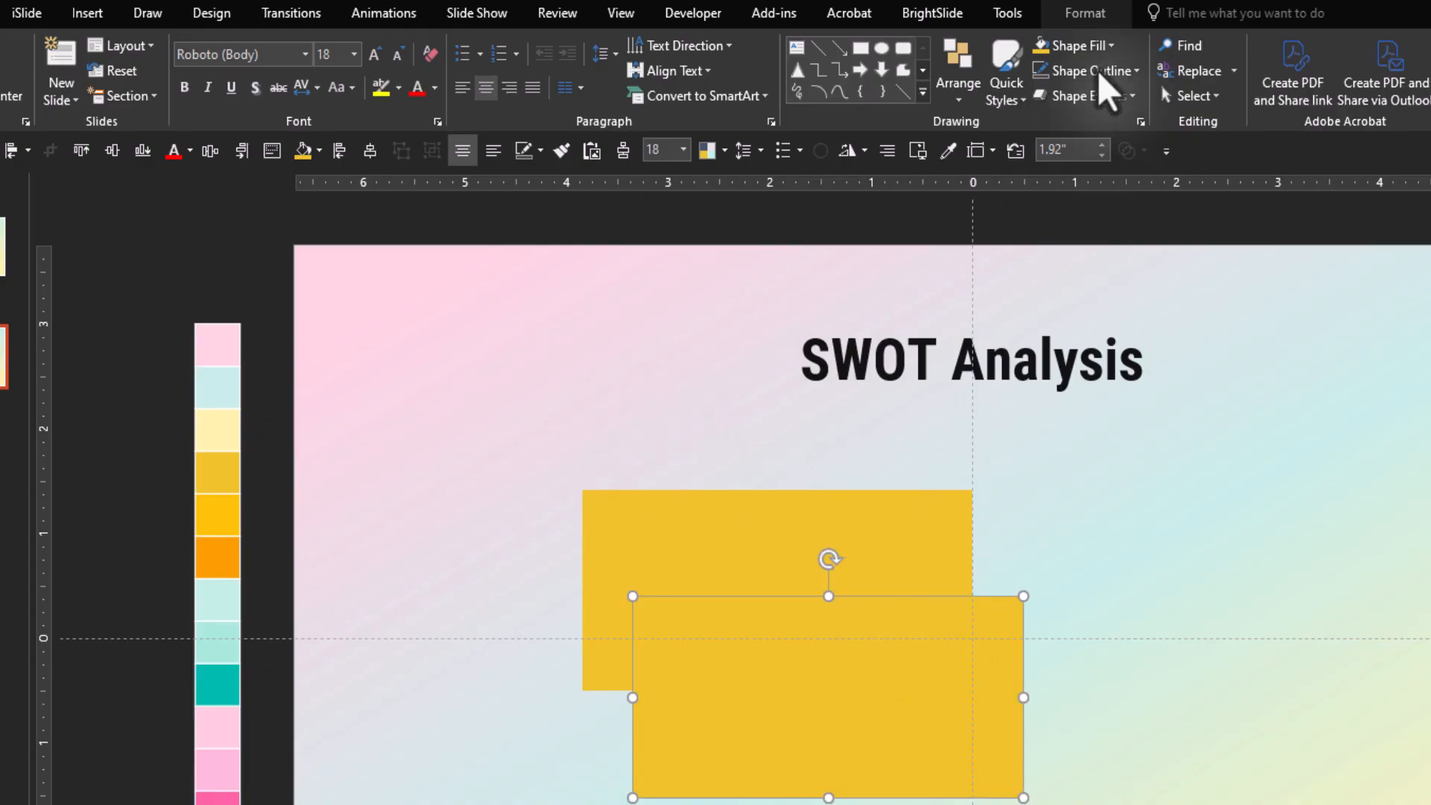
left_click(1110, 46)
left_click(1066, 337)
left_click(217, 514)
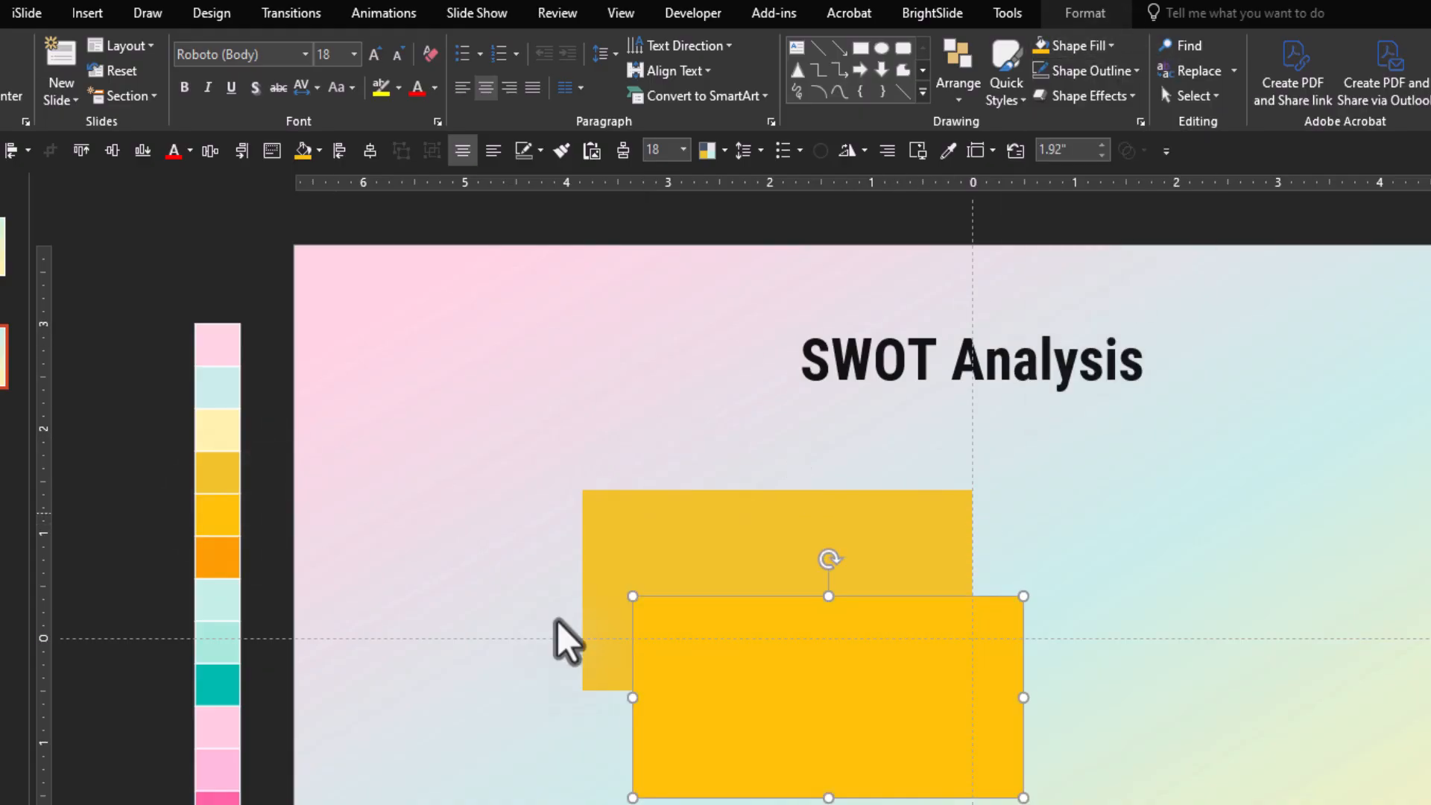
Step: Place the amber rectangle over the gold one and narrow it from its left edge so it covers only the right part
left_click_drag(944, 689, 888, 579)
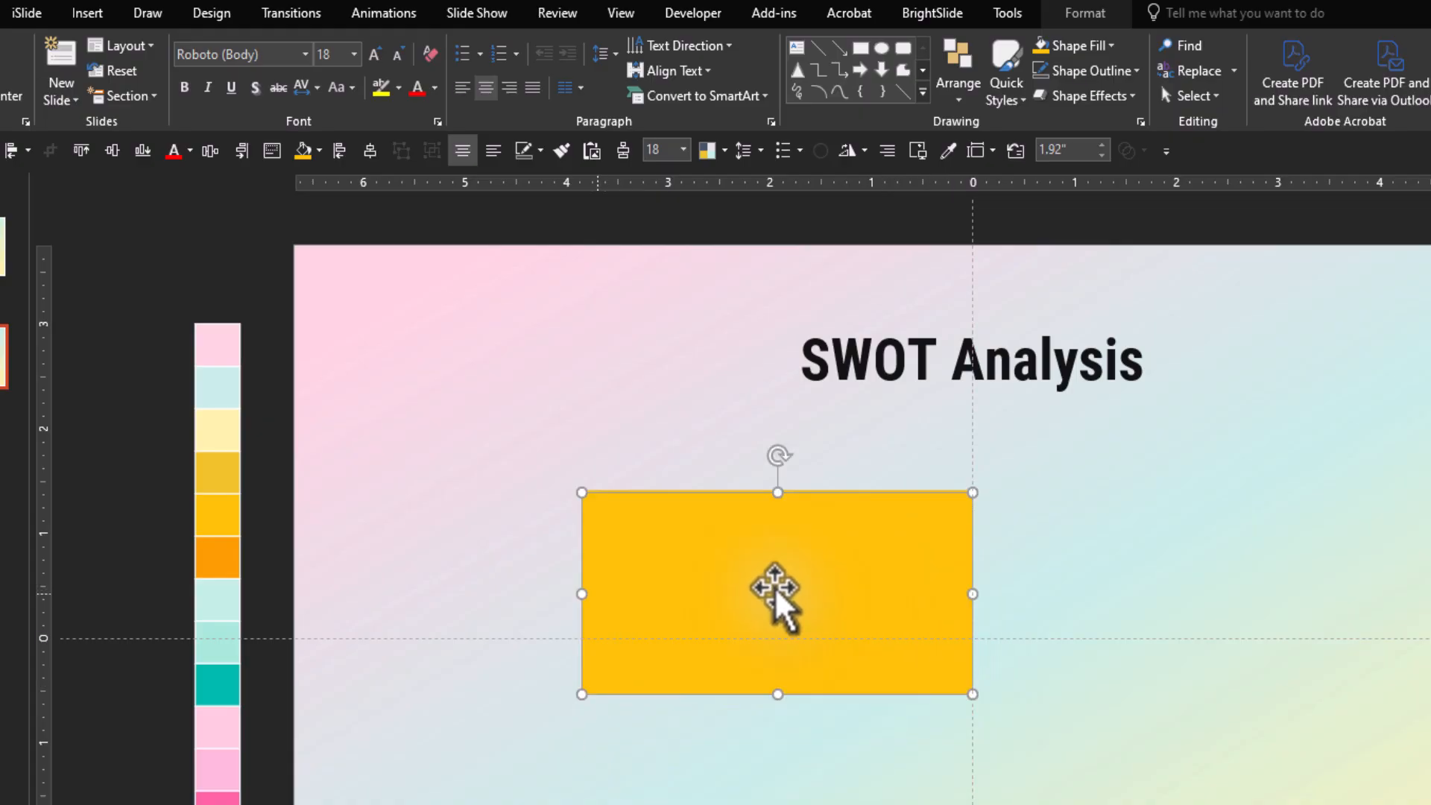
left_click_drag(582, 595, 807, 612)
left_click(869, 767)
Step: Draw a 1.5" by 1.5" circle and centre it inside the amber rectangle
left_click(87, 13)
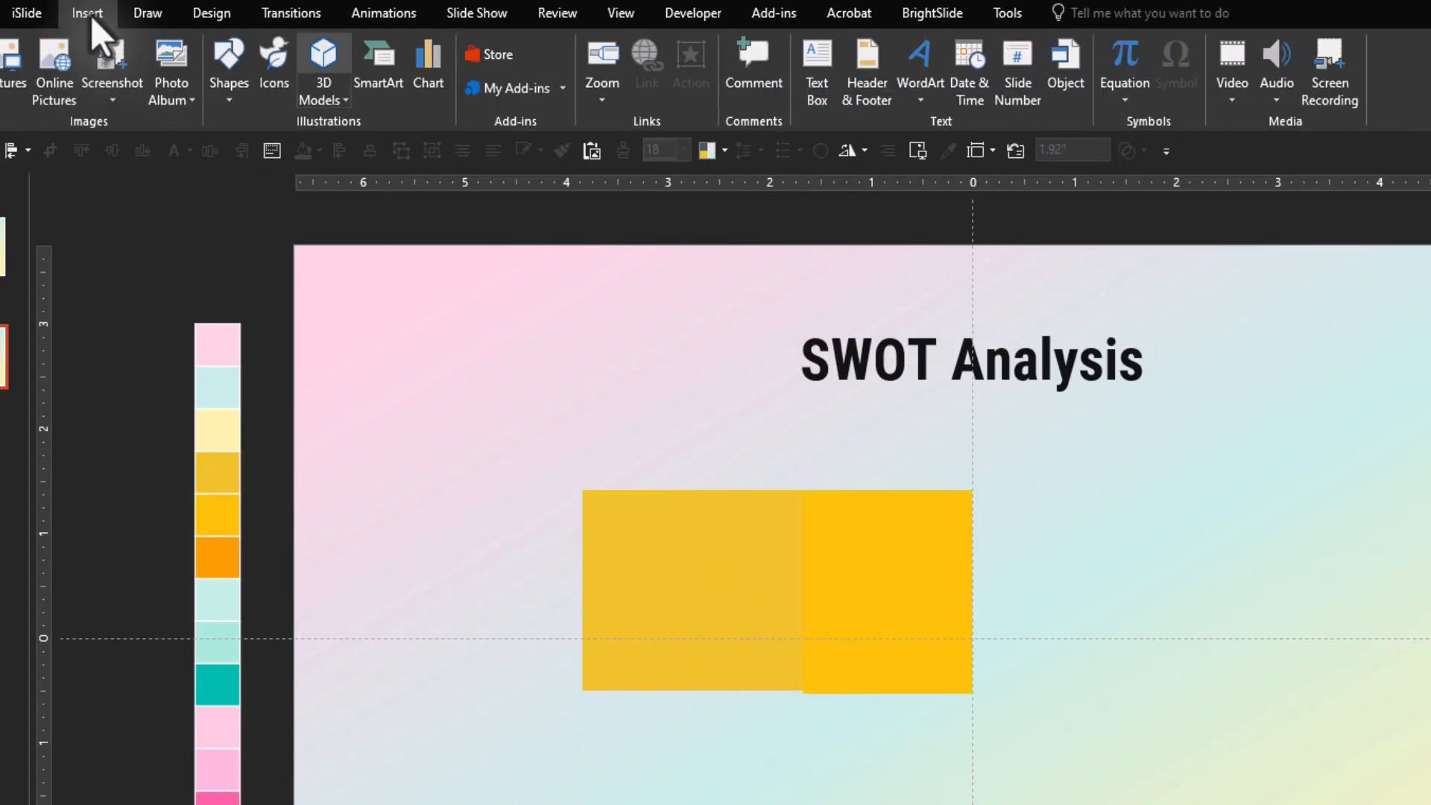
left_click(229, 75)
left_click(240, 301)
left_click_drag(805, 516, 924, 678)
left_click_drag(887, 584, 891, 568)
left_click(1000, 727)
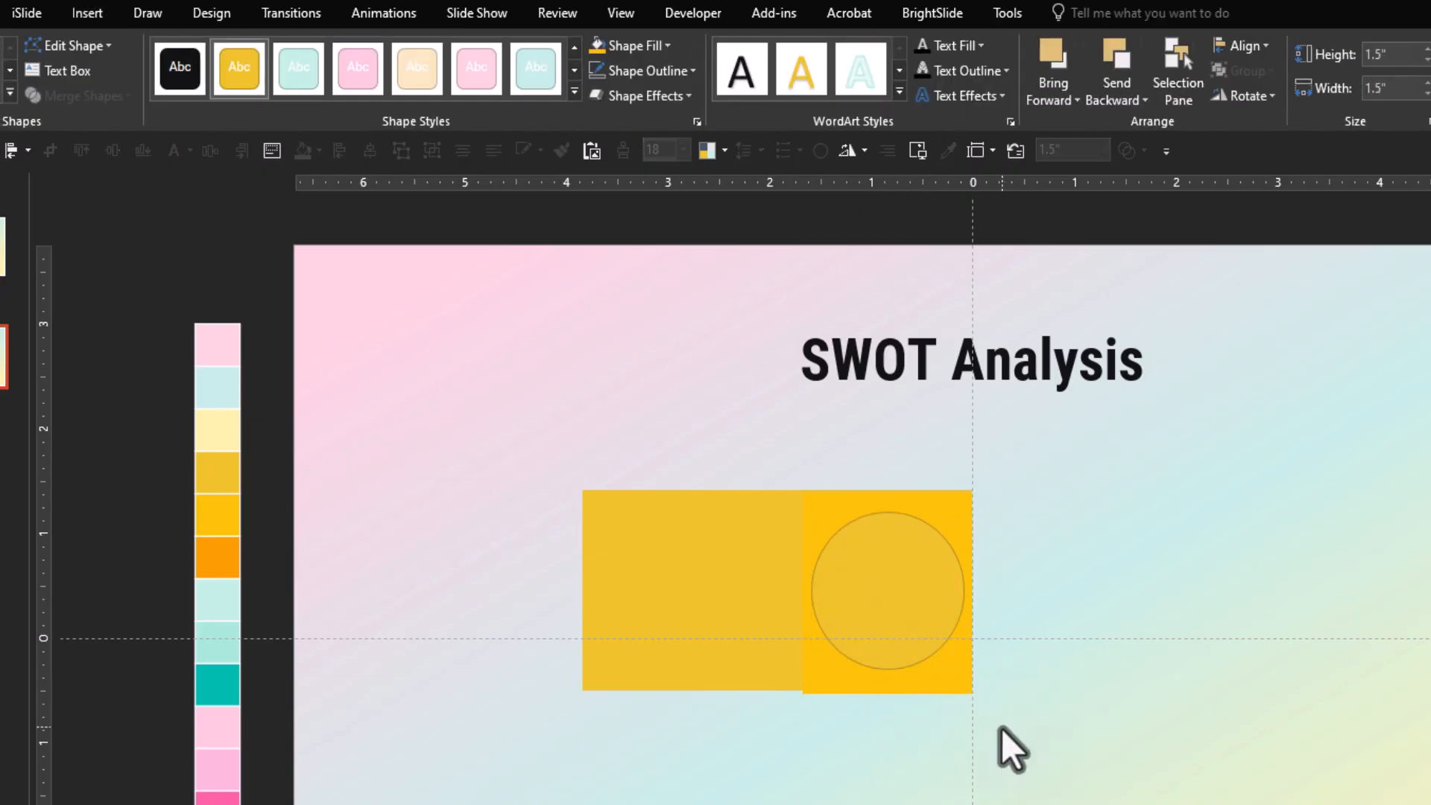
Step: Align the gold rectangle, amber rectangle and circle to one another by their middles
left_click_drag(1020, 724, 476, 472)
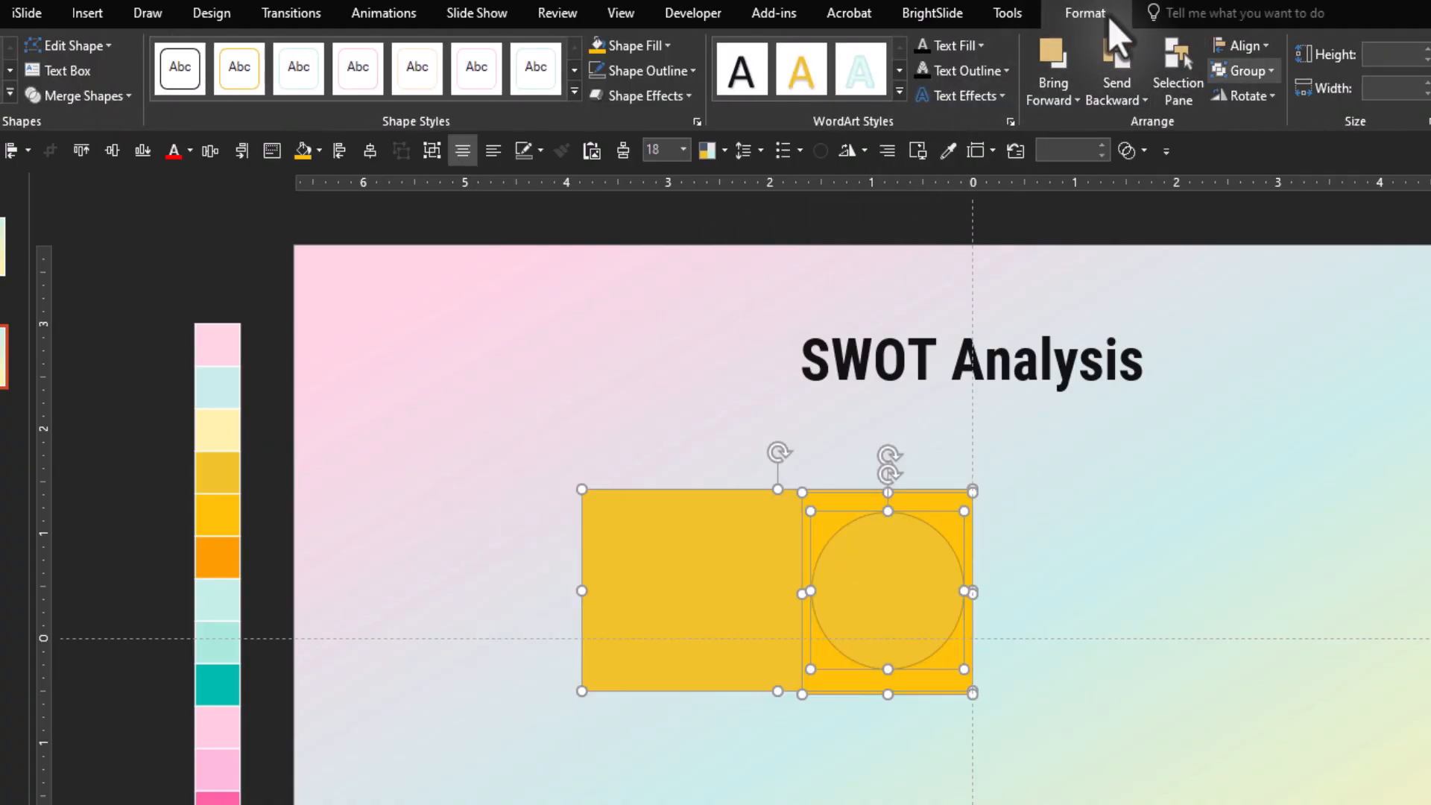
left_click(1261, 48)
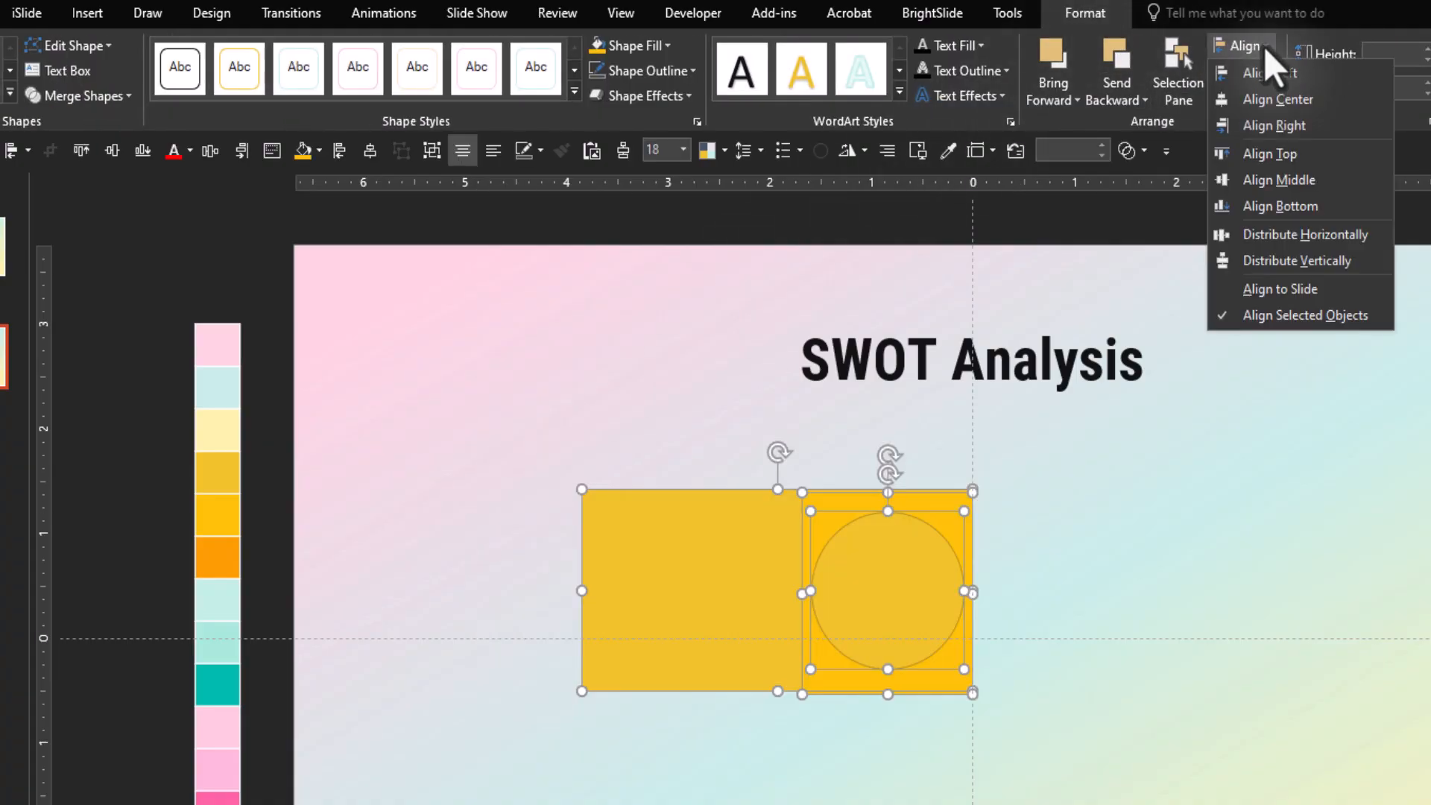
left_click(1285, 181)
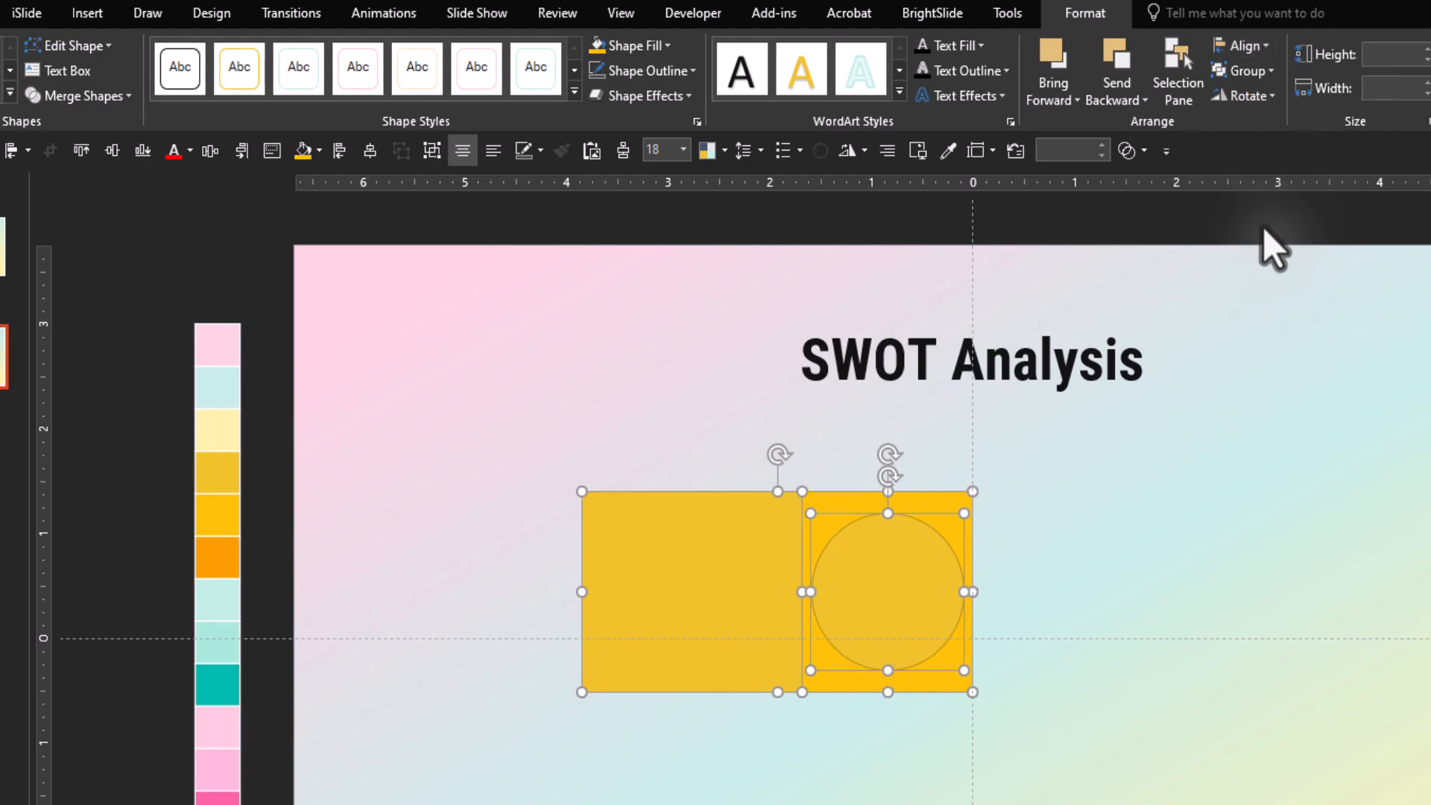
key("Escape")
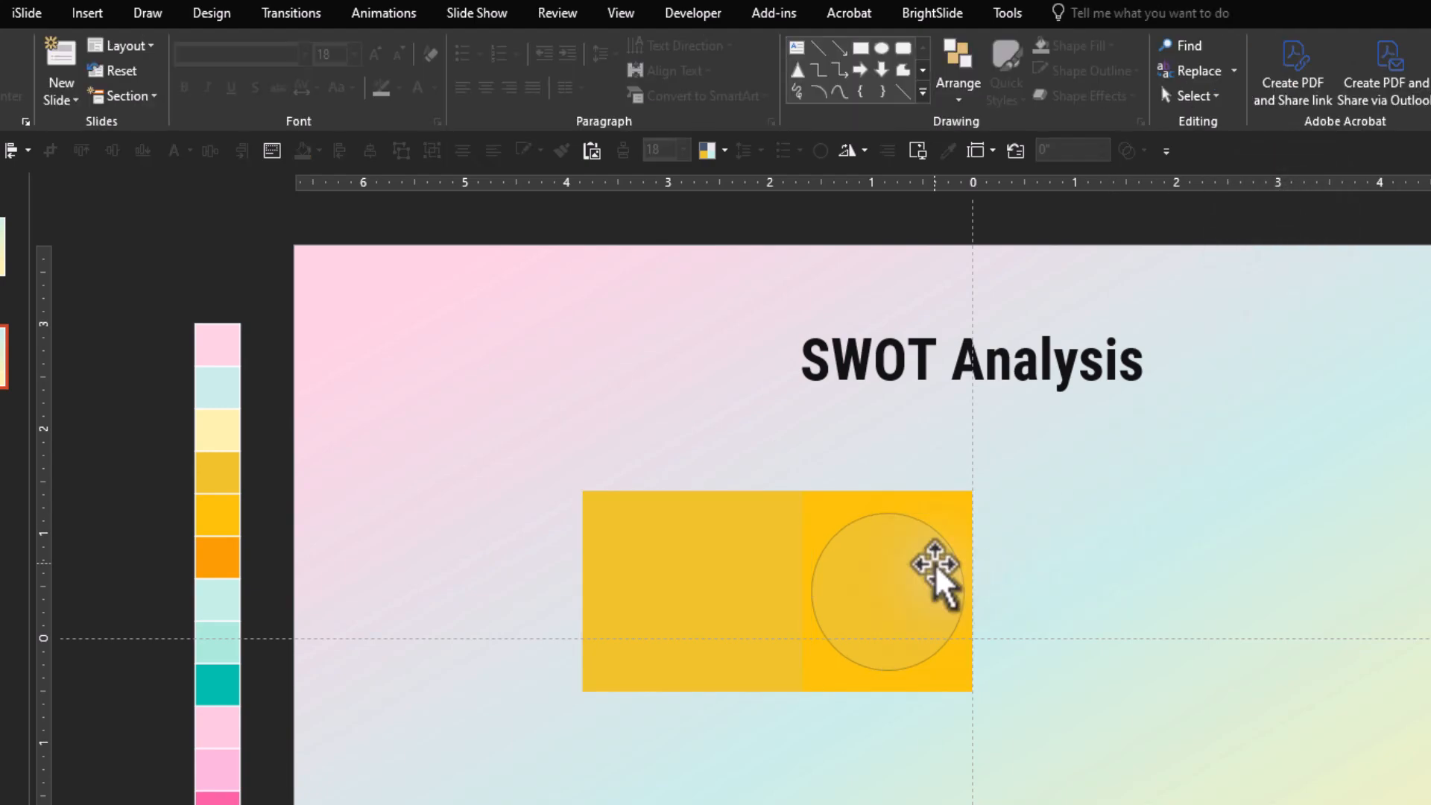
Step: Remove the circle's outline and fill it with the orange of the palette strip's sixth swatch using the Eyedropper
left_click(936, 572)
left_click(684, 78)
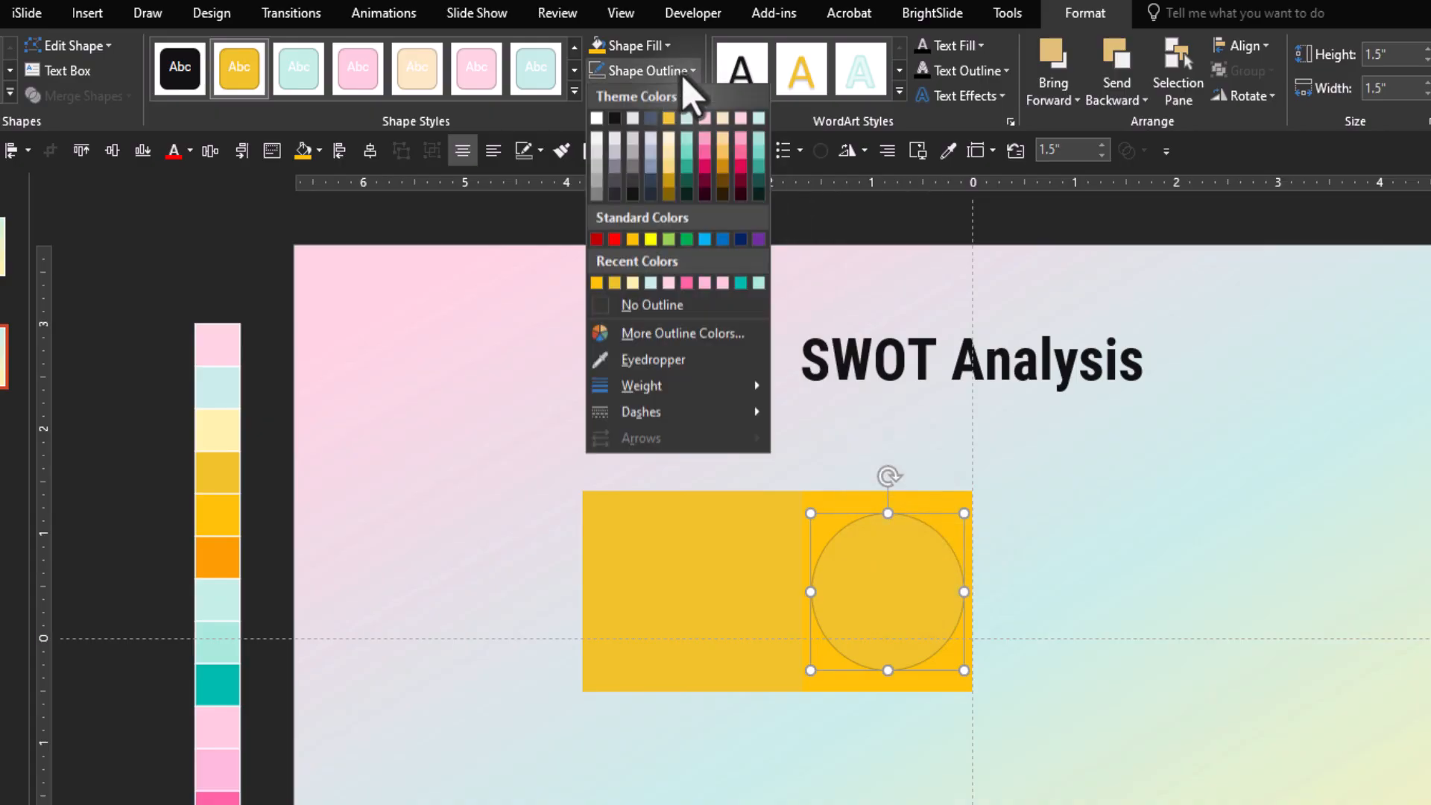
left_click(632, 305)
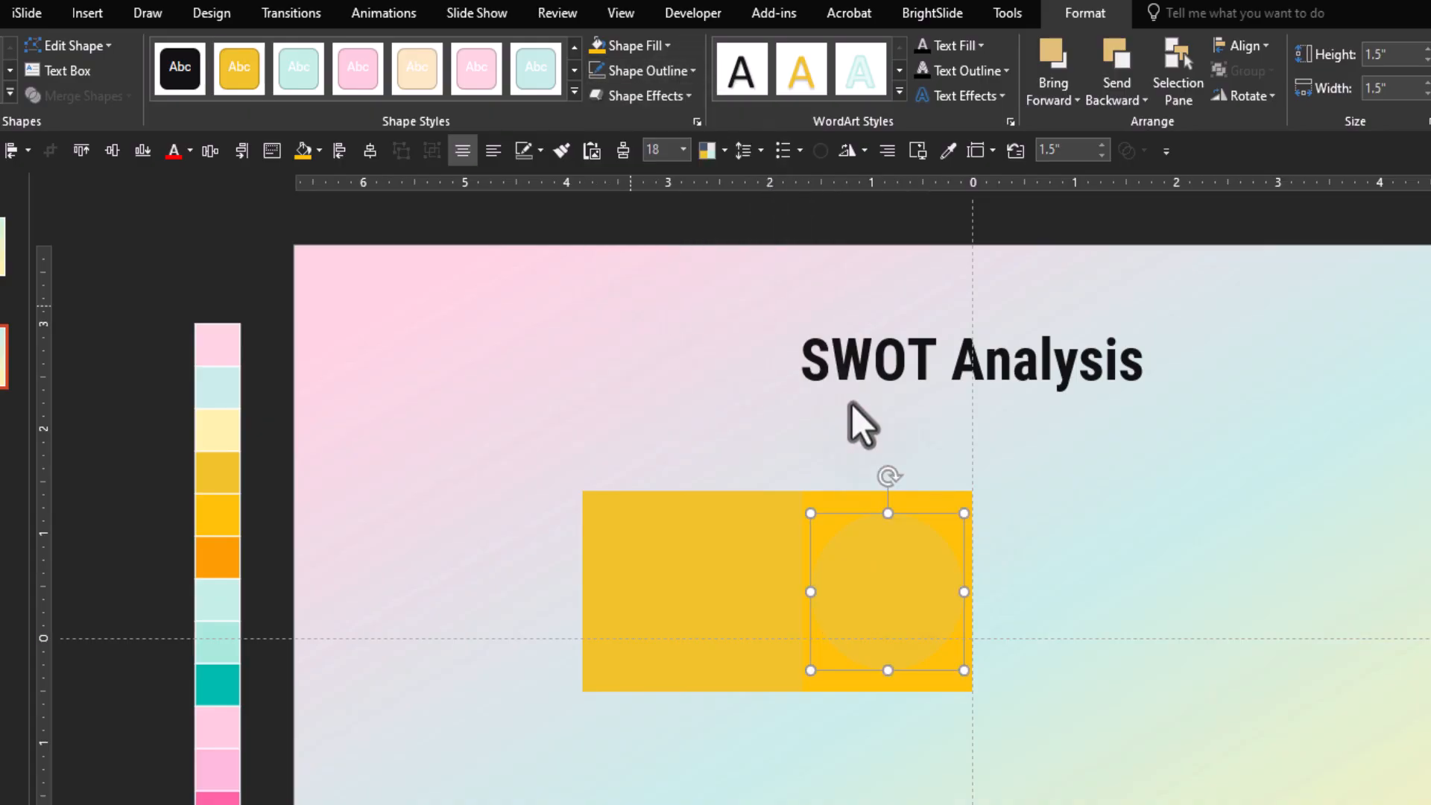
left_click(663, 48)
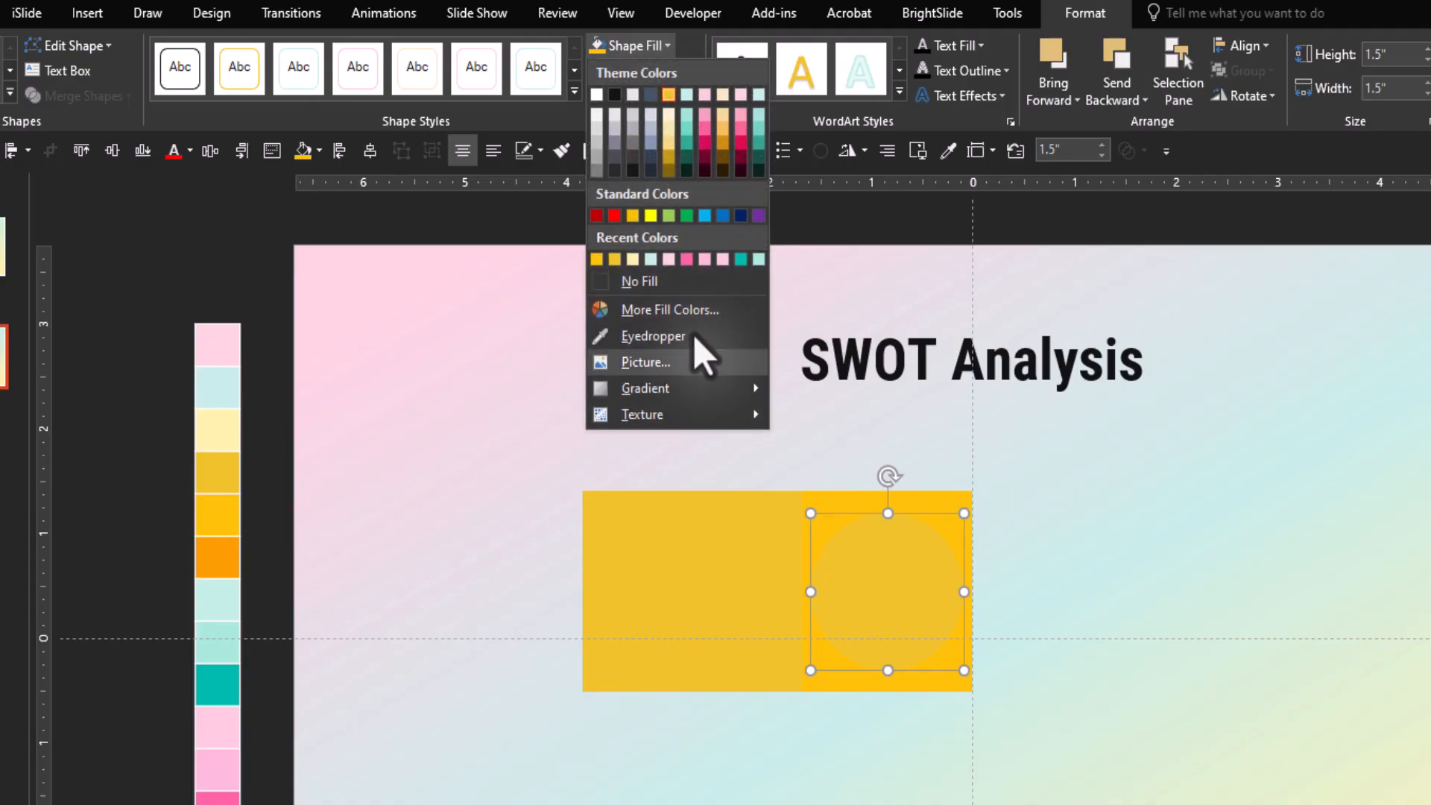
left_click(693, 336)
left_click(213, 563)
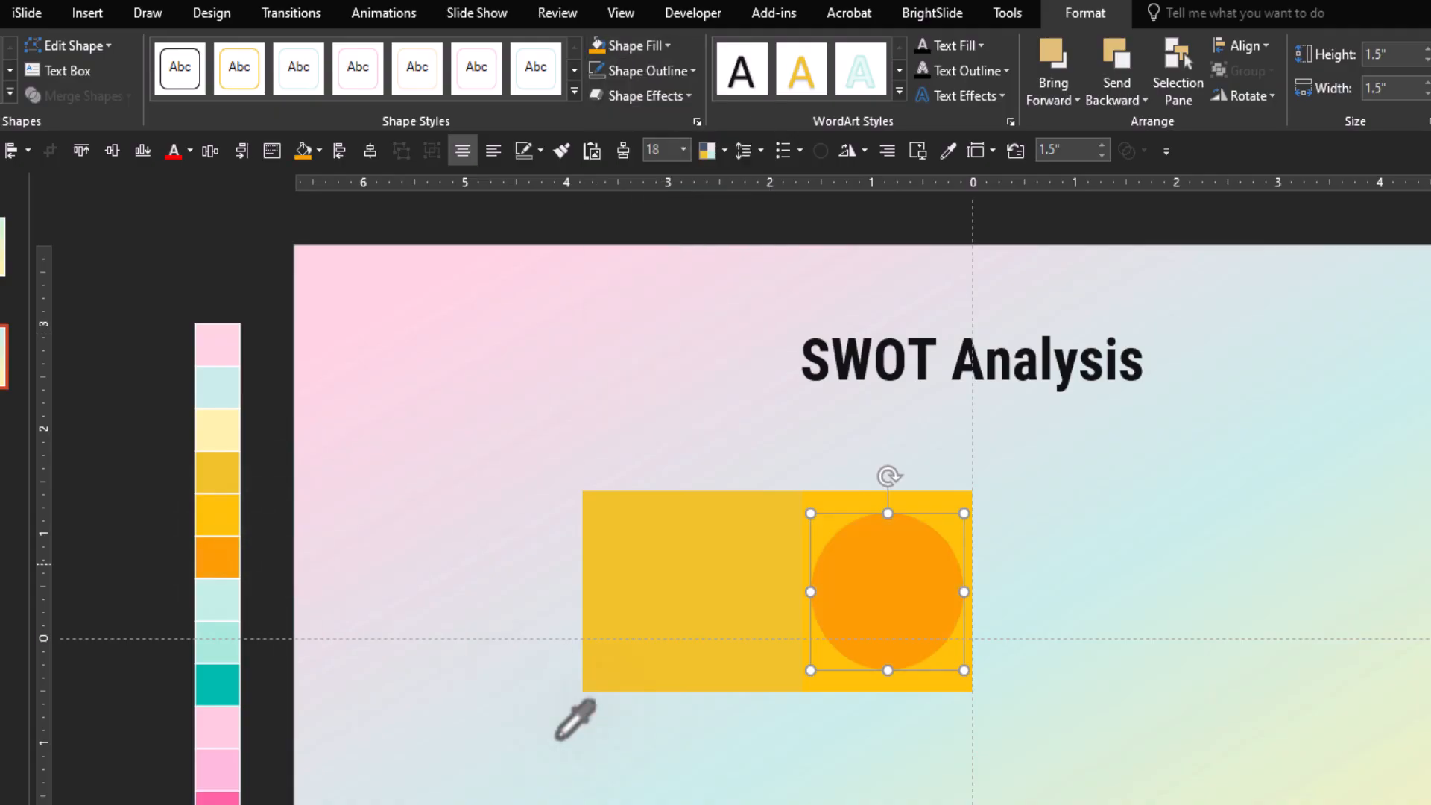
left_click(527, 543)
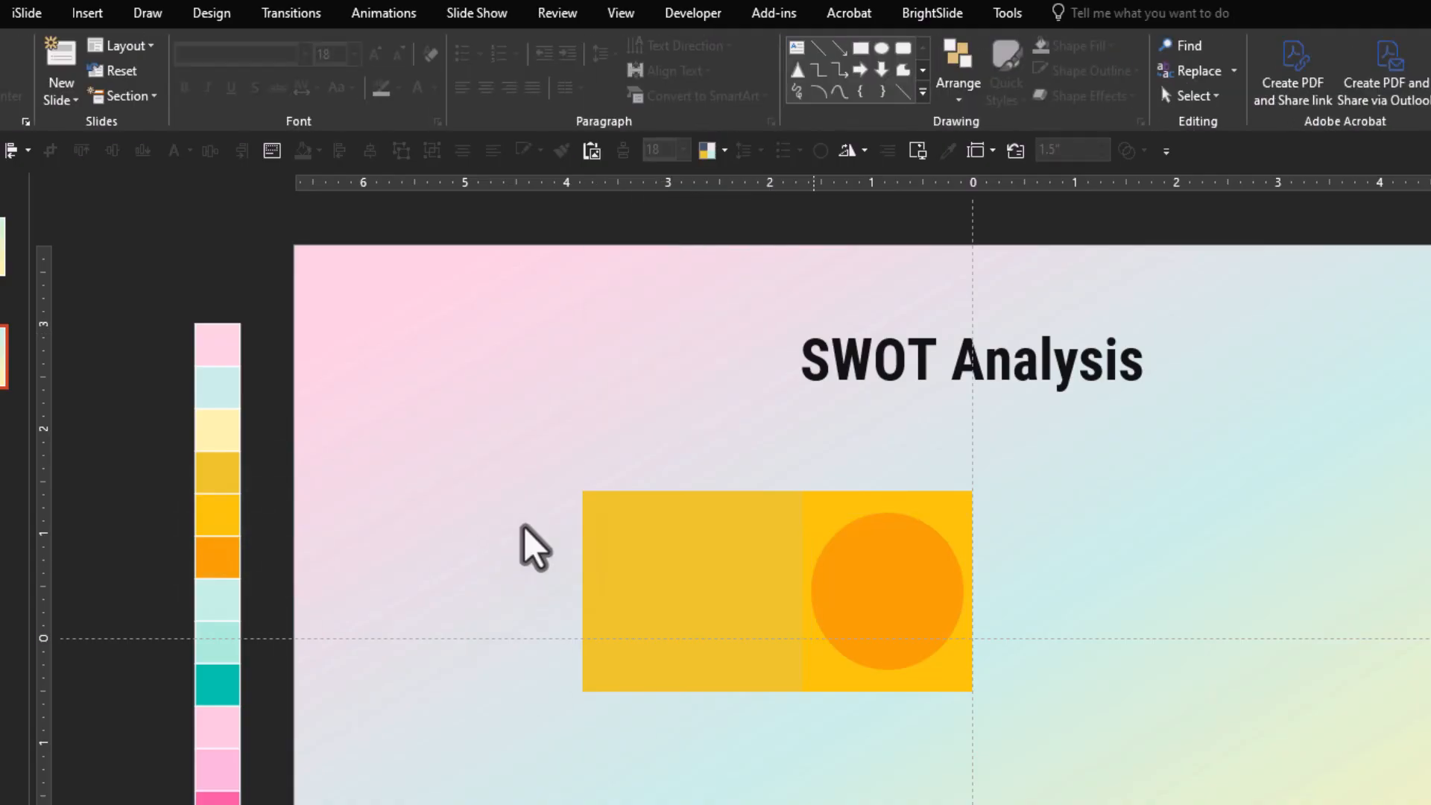
Step: Add a text box reading "Strenths" in the upper part of the gold rectangle and make it bold
left_click(92, 13)
left_click(817, 74)
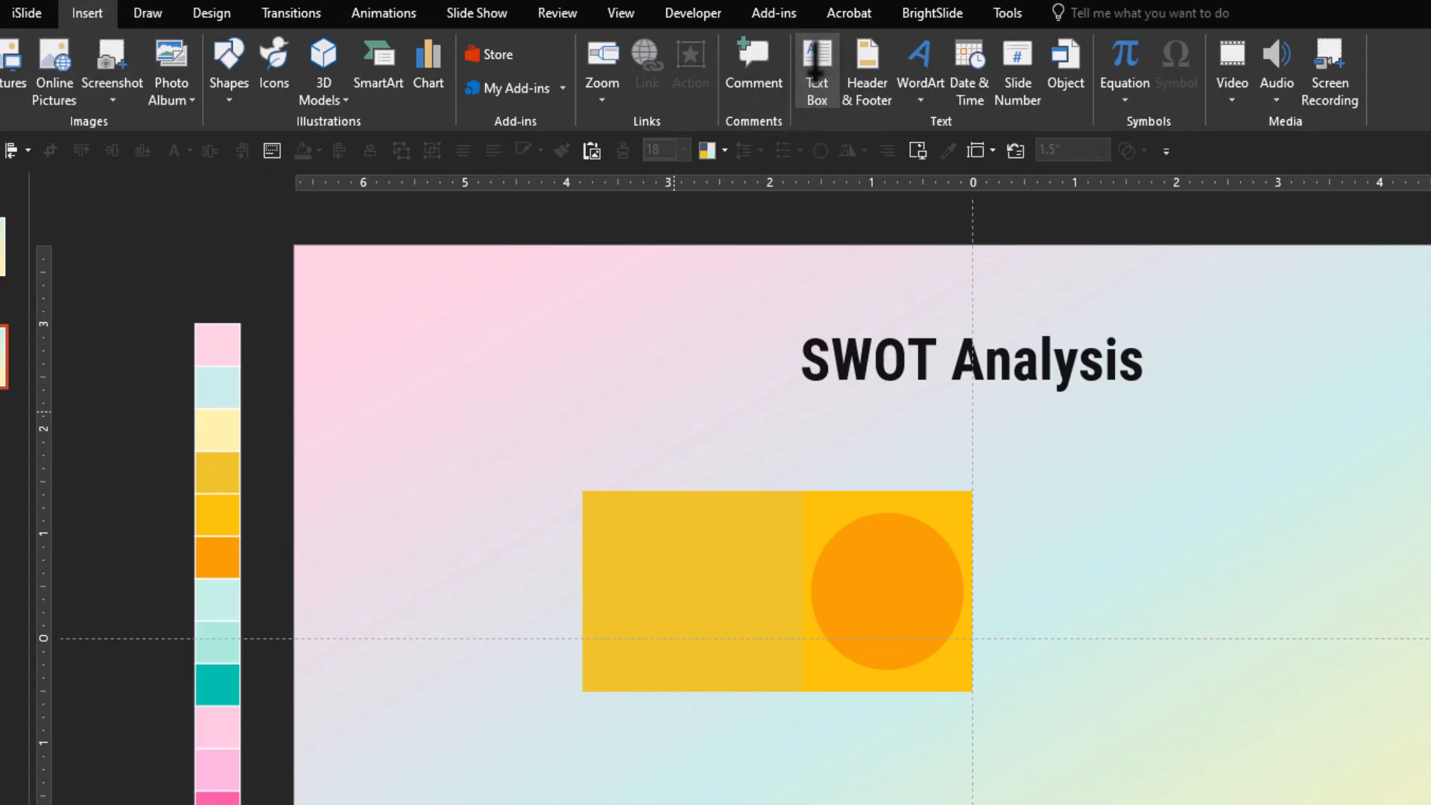
left_click_drag(596, 513, 778, 556)
type("Strenths")
left_click(648, 555)
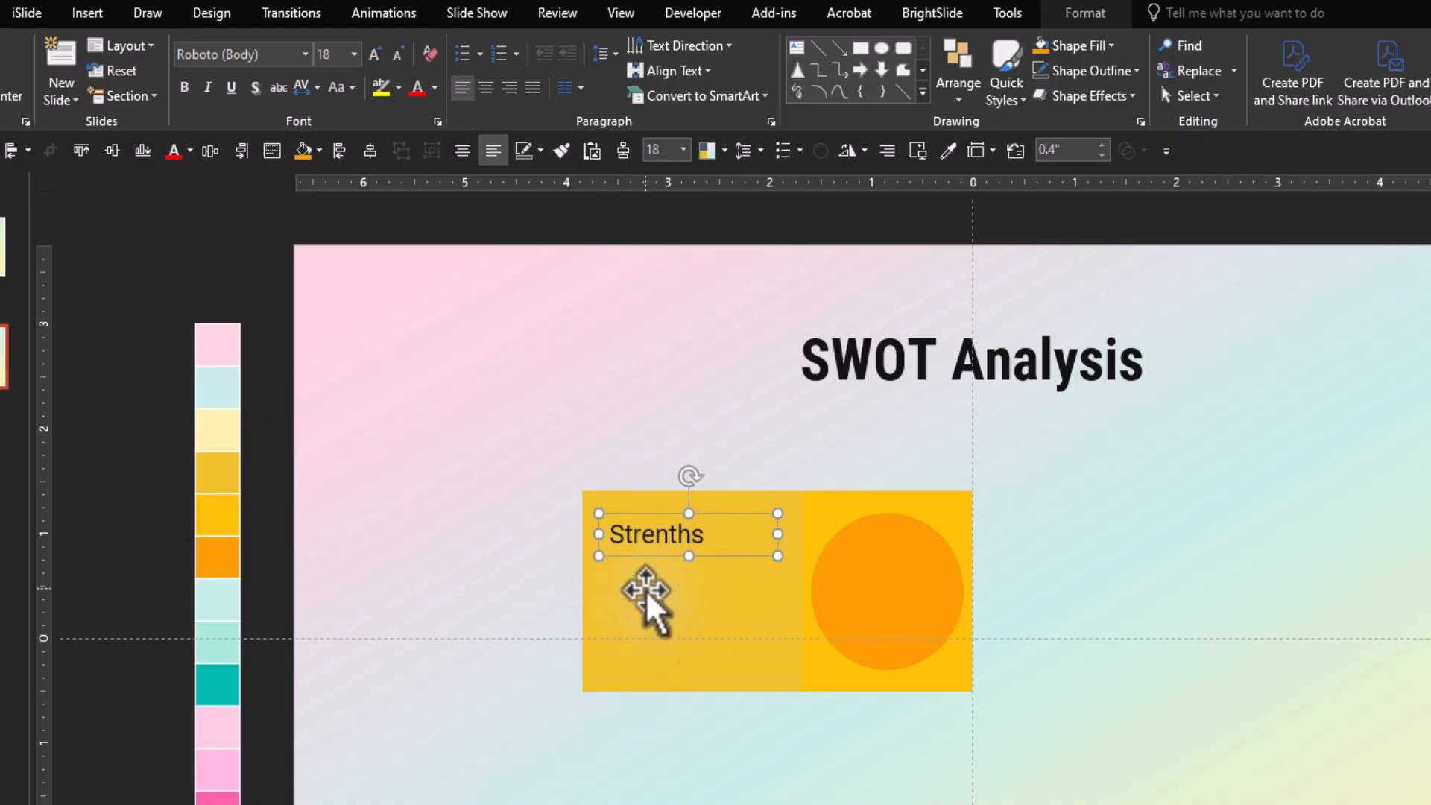
key("ctrl+b")
Step: Add a second text box below the "Strenths" heading with the text "This is our list"
left_click(84, 14)
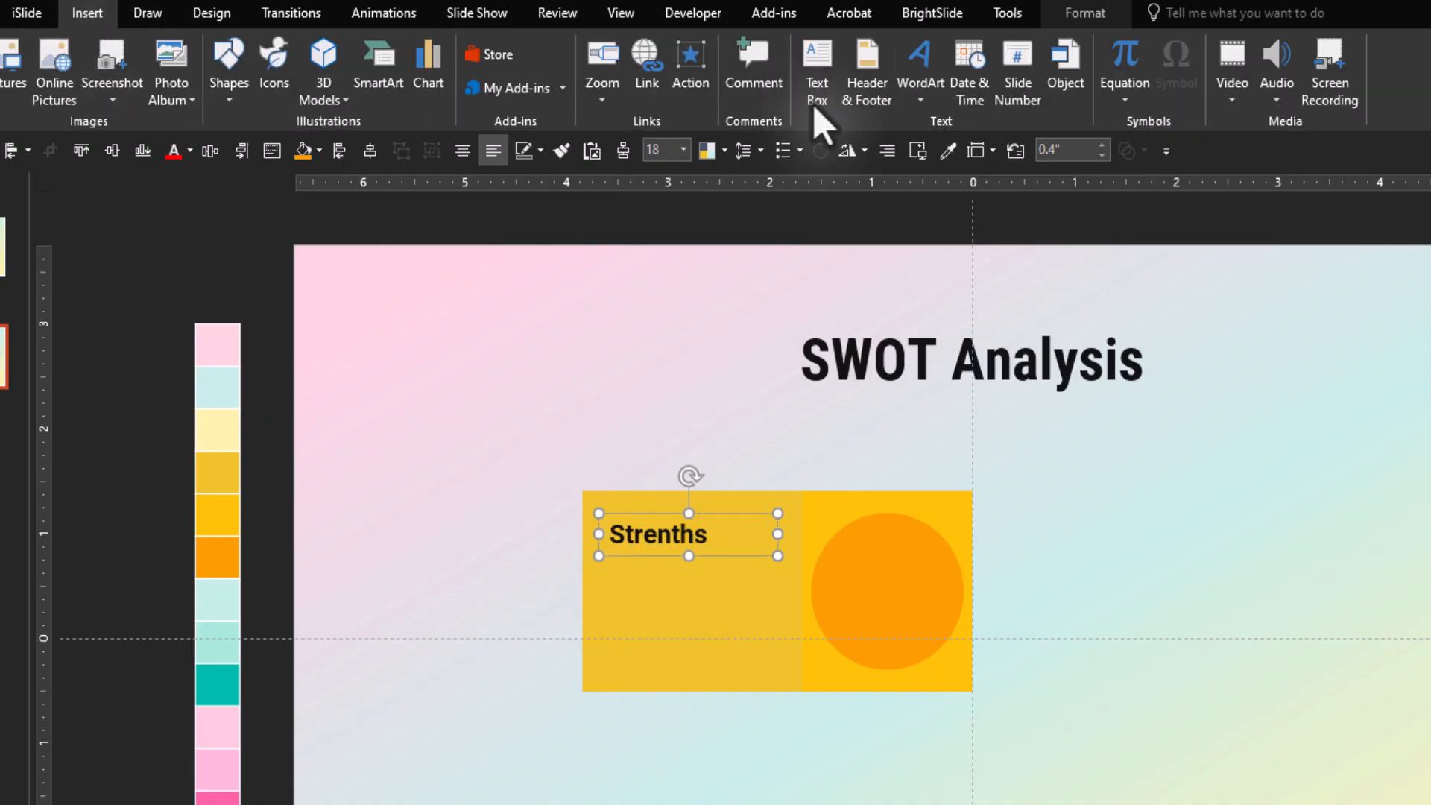
left_click(817, 82)
left_click_drag(599, 577, 780, 679)
type("This is our list")
key("Escape")
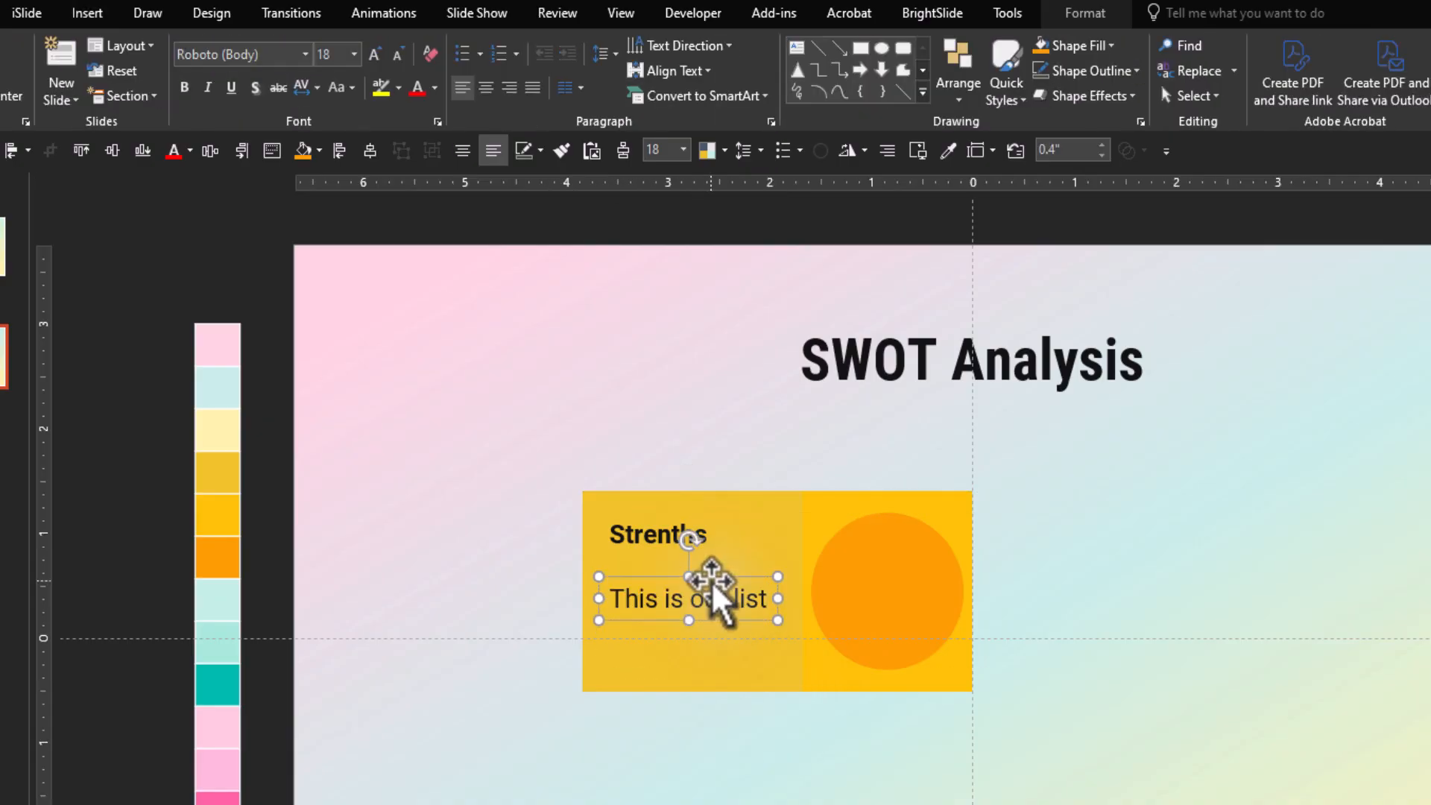
Step: Set the list text box to font size 10 and apply round bullets
left_click(354, 54)
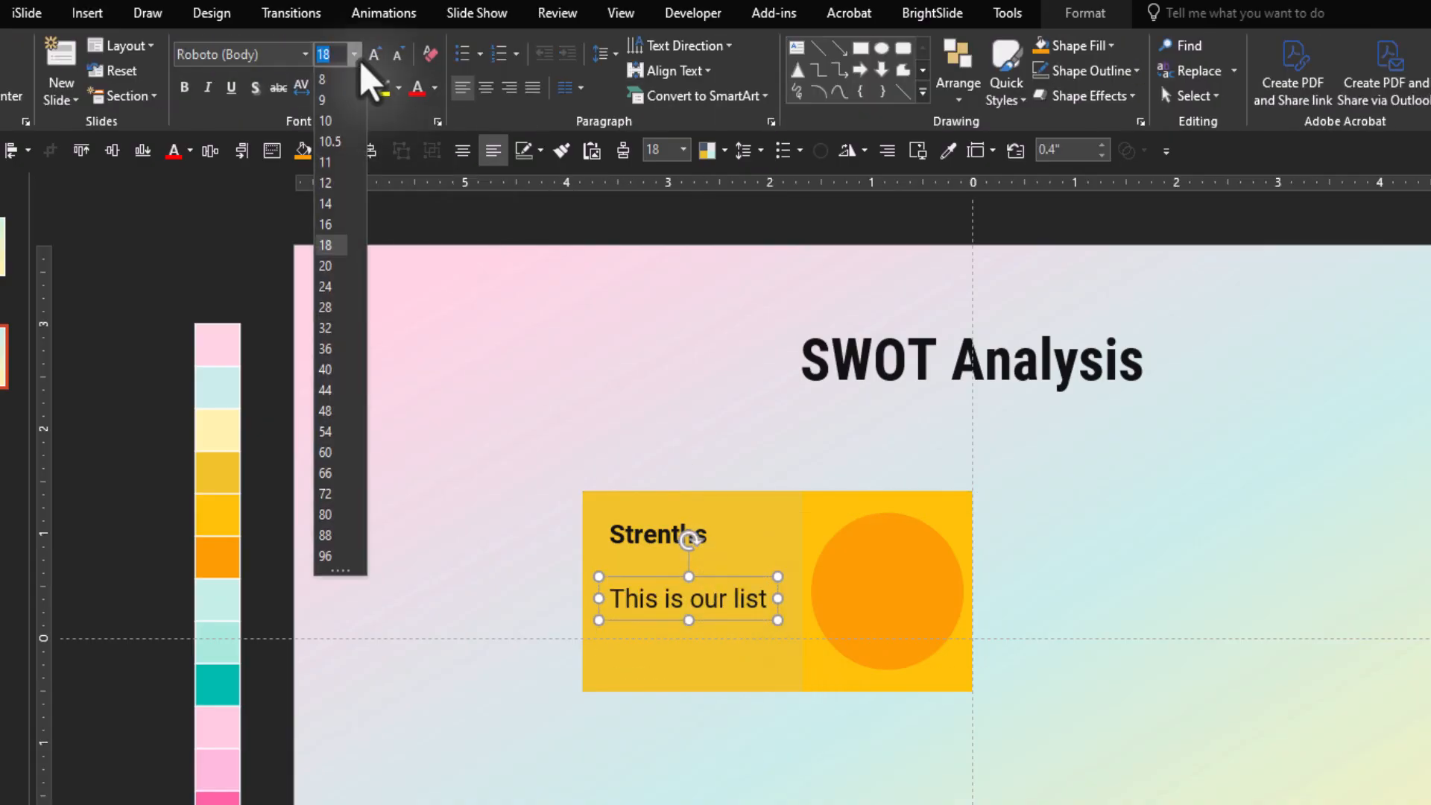
left_click(336, 120)
left_click(479, 54)
left_click(735, 144)
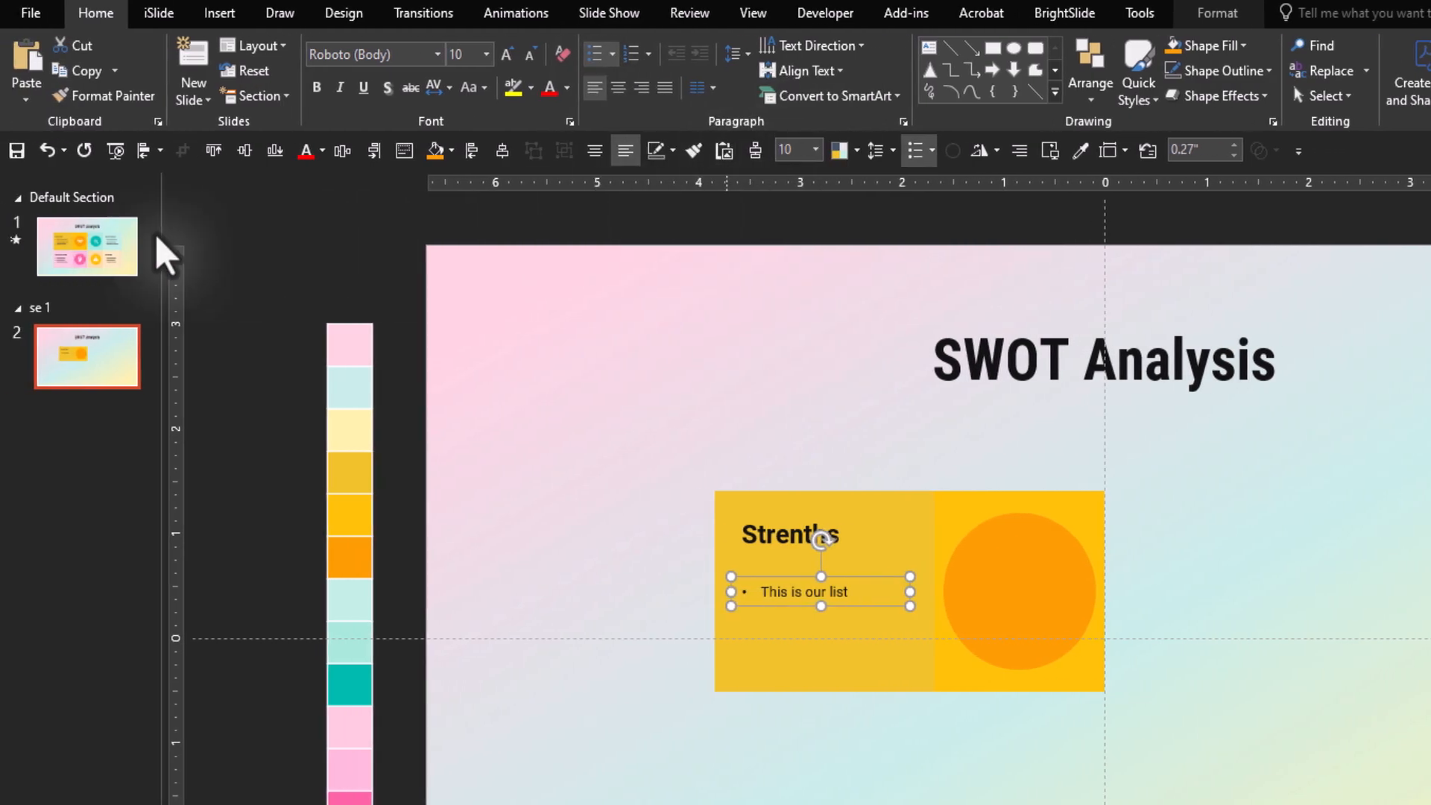
Step: Replace the placeholder list with slide 1's bullets "Strong brand presence", "Growing customer base" and "Innovative products", and adjust its text box to fit
left_click(112, 247)
left_click(776, 535)
key("ctrl+a")
left_click(105, 357)
left_click(835, 592)
key("ctrl+a")
key("ctrl+v")
left_click_drag(911, 628, 921, 633)
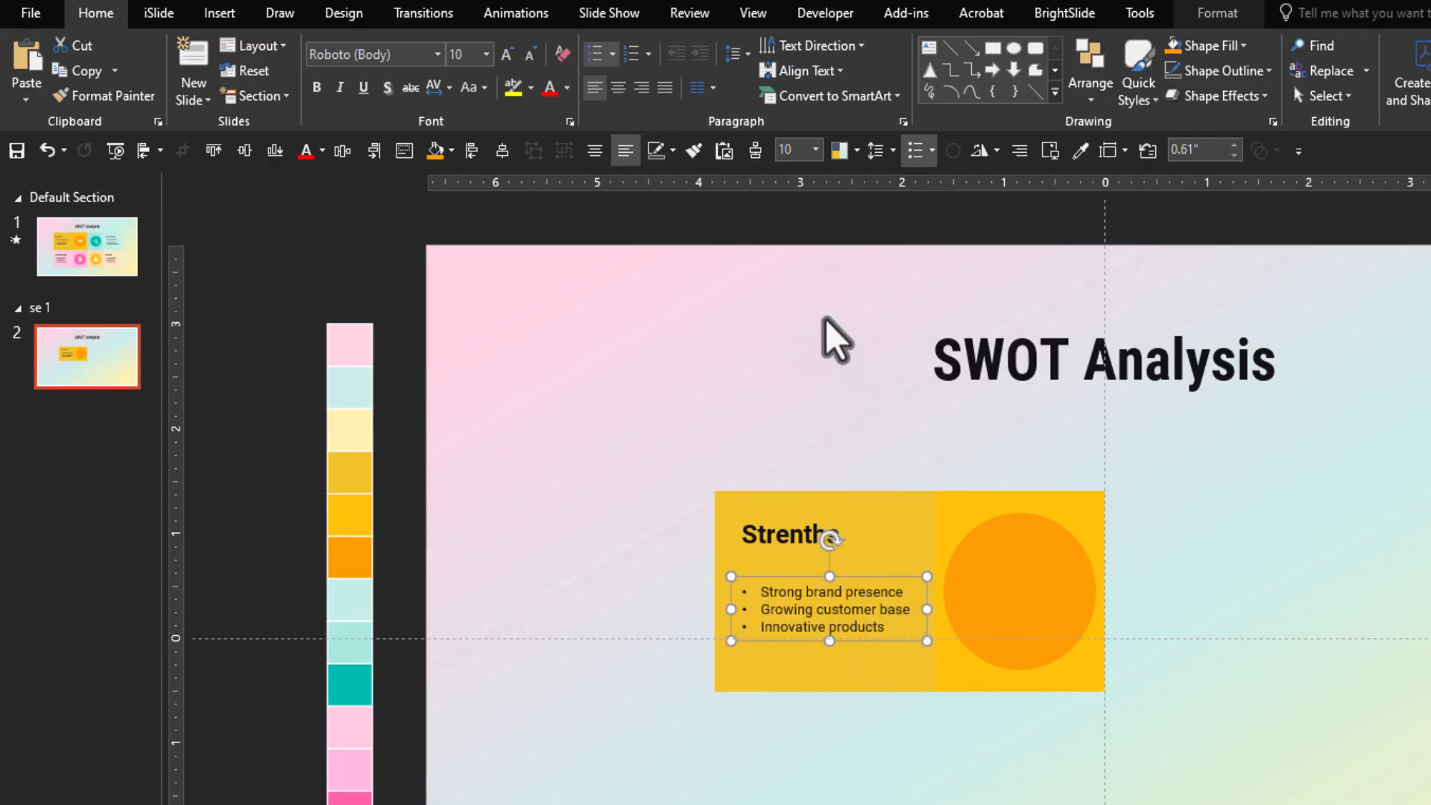
Step: Set the bullet list's line spacing to Multiple and increase the spacing after each item
left_click(748, 59)
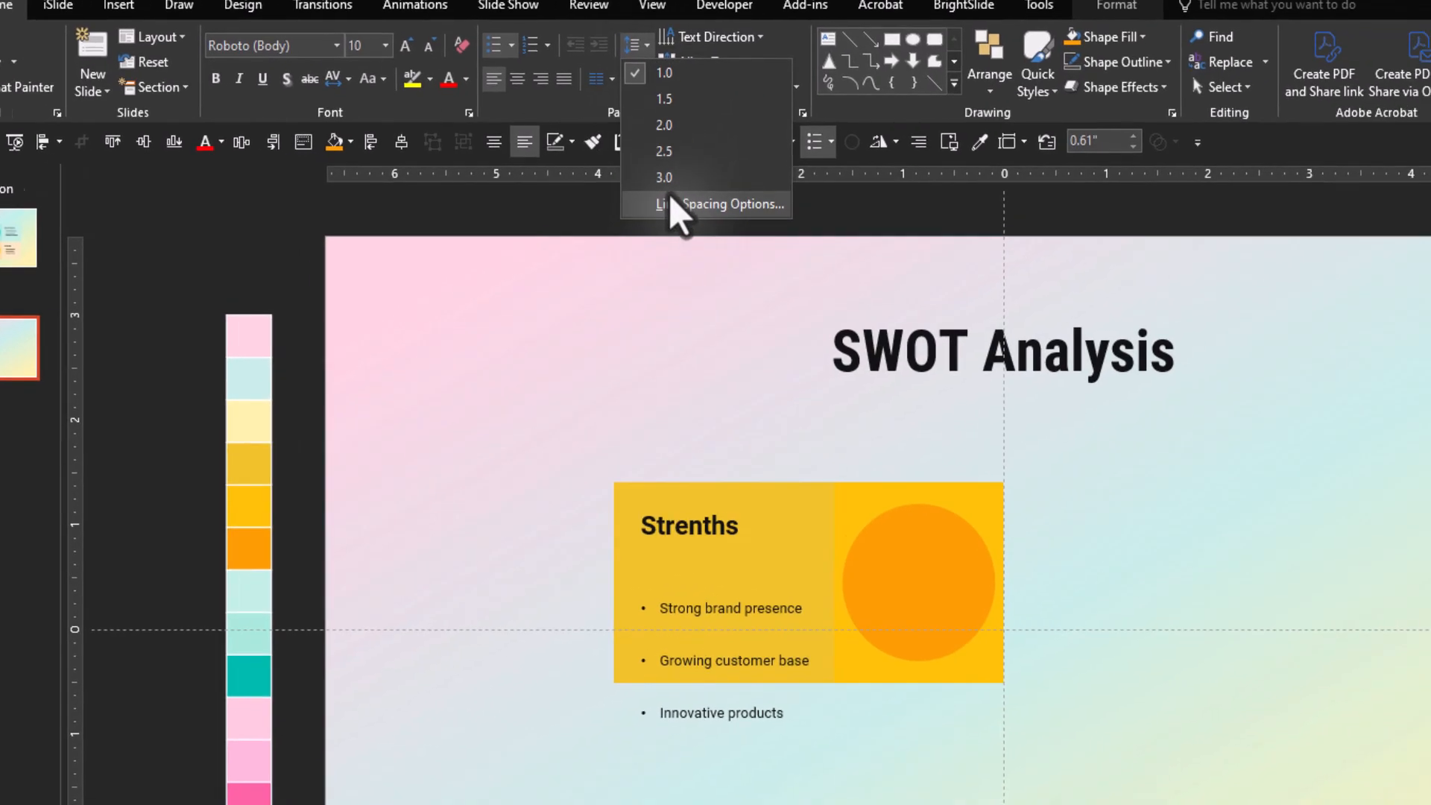
left_click(675, 203)
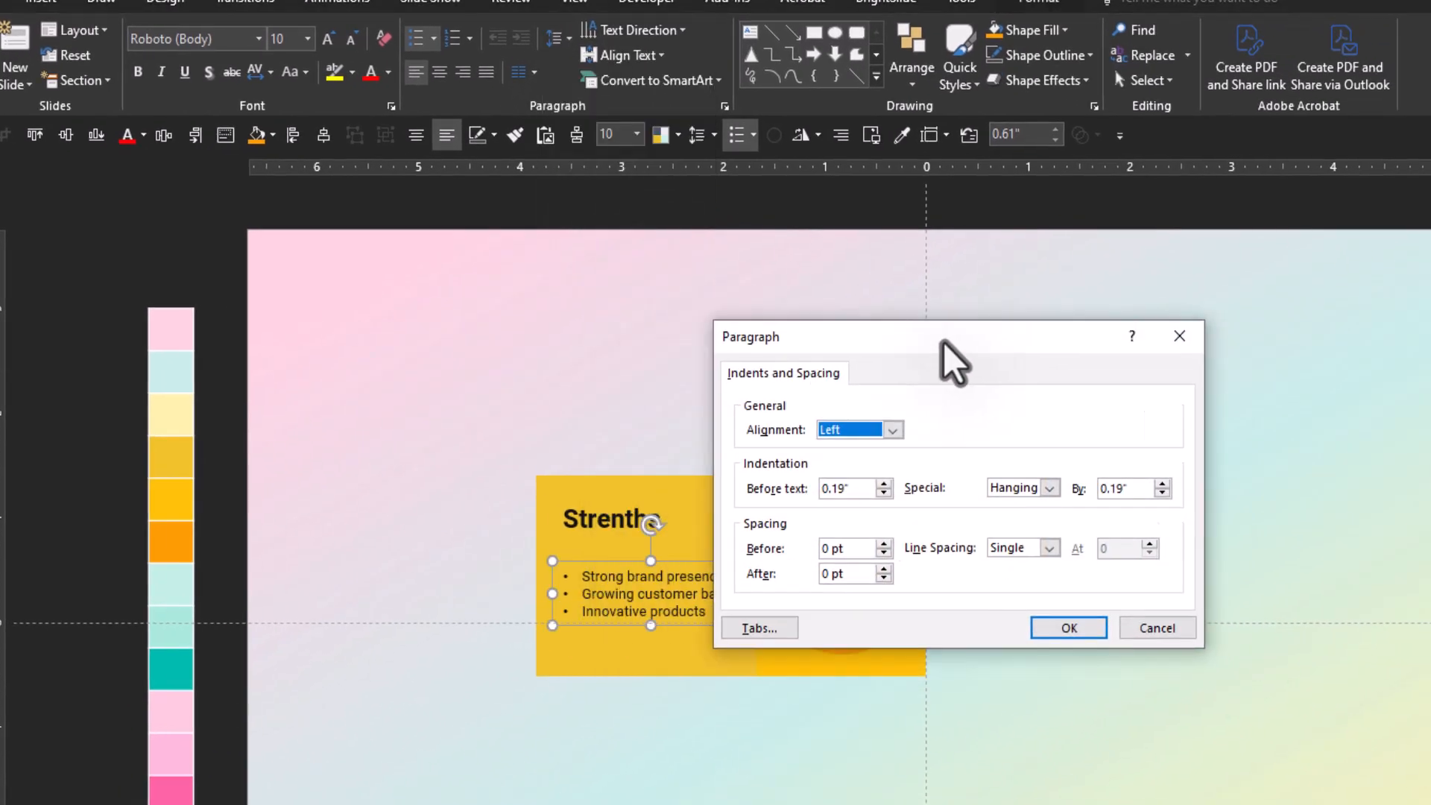
left_click_drag(942, 341, 1177, 369)
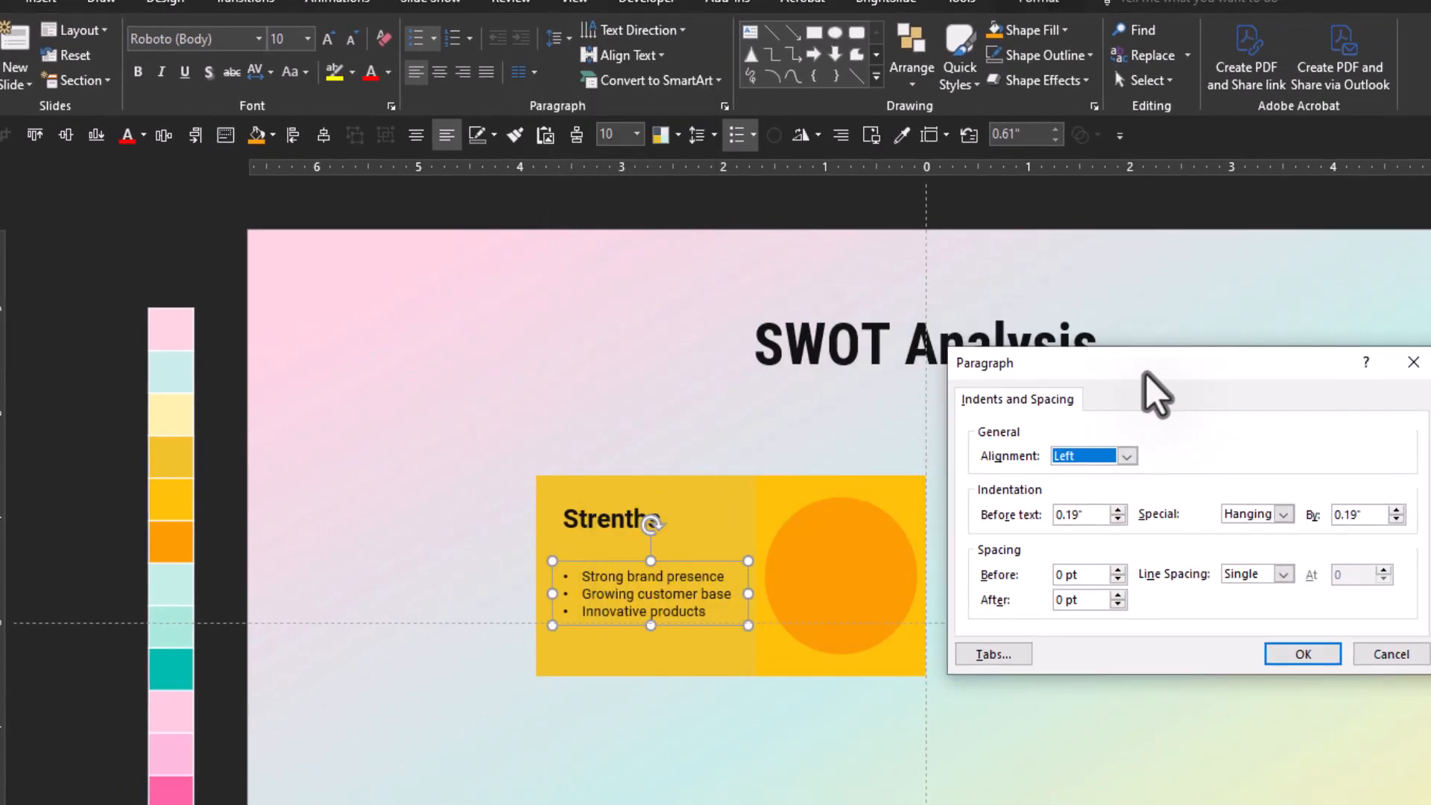
left_click(1117, 595)
left_click(1283, 576)
left_click(1254, 683)
double_click(1338, 576)
type("1.1")
left_click(1313, 655)
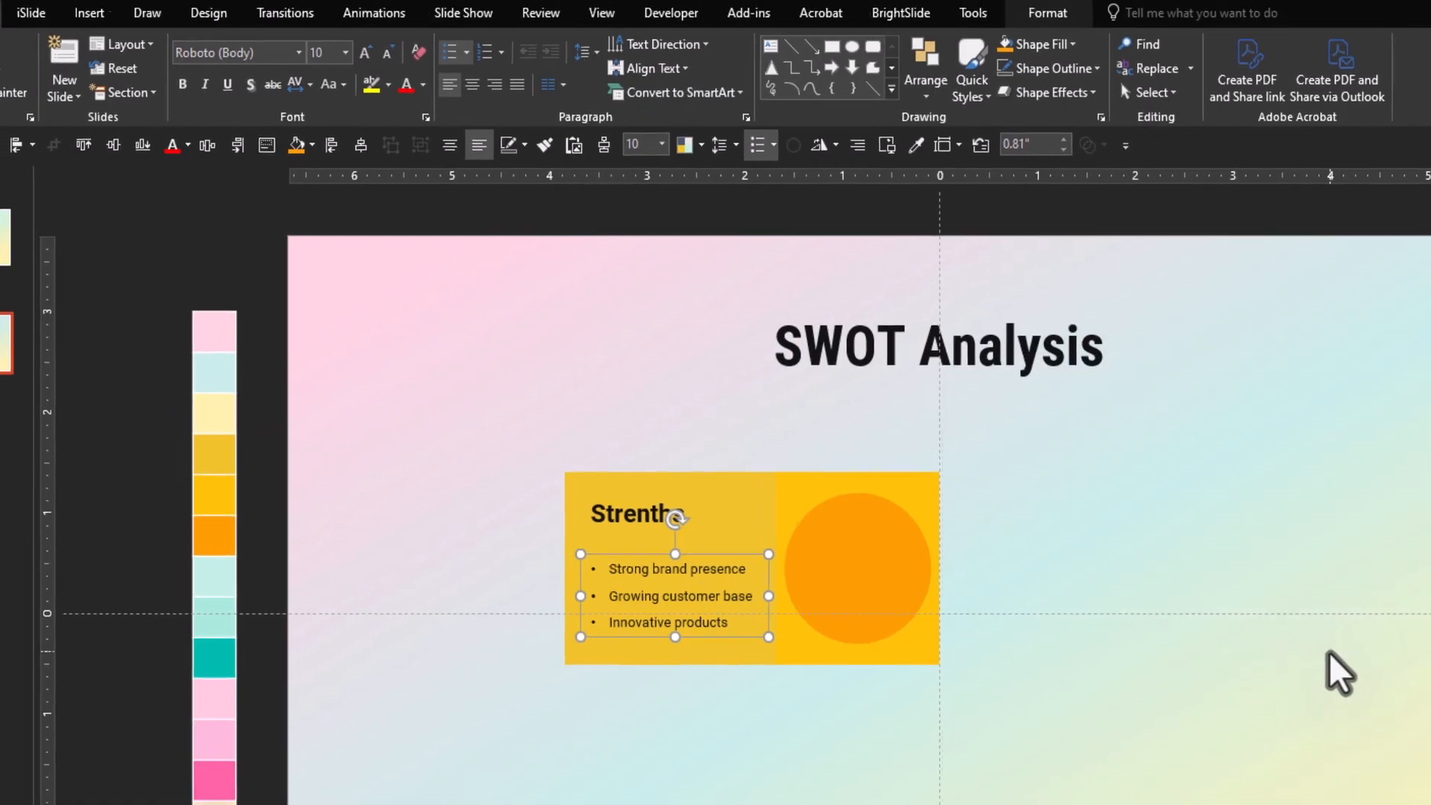
Step: Move the bullet list closer beneath the "Strenths" heading and shift both text boxes slightly down inside the gold rectangle
left_click_drag(687, 541, 689, 526)
left_click(778, 523, "shift")
left_click_drag(778, 527, 783, 536)
left_click(792, 786)
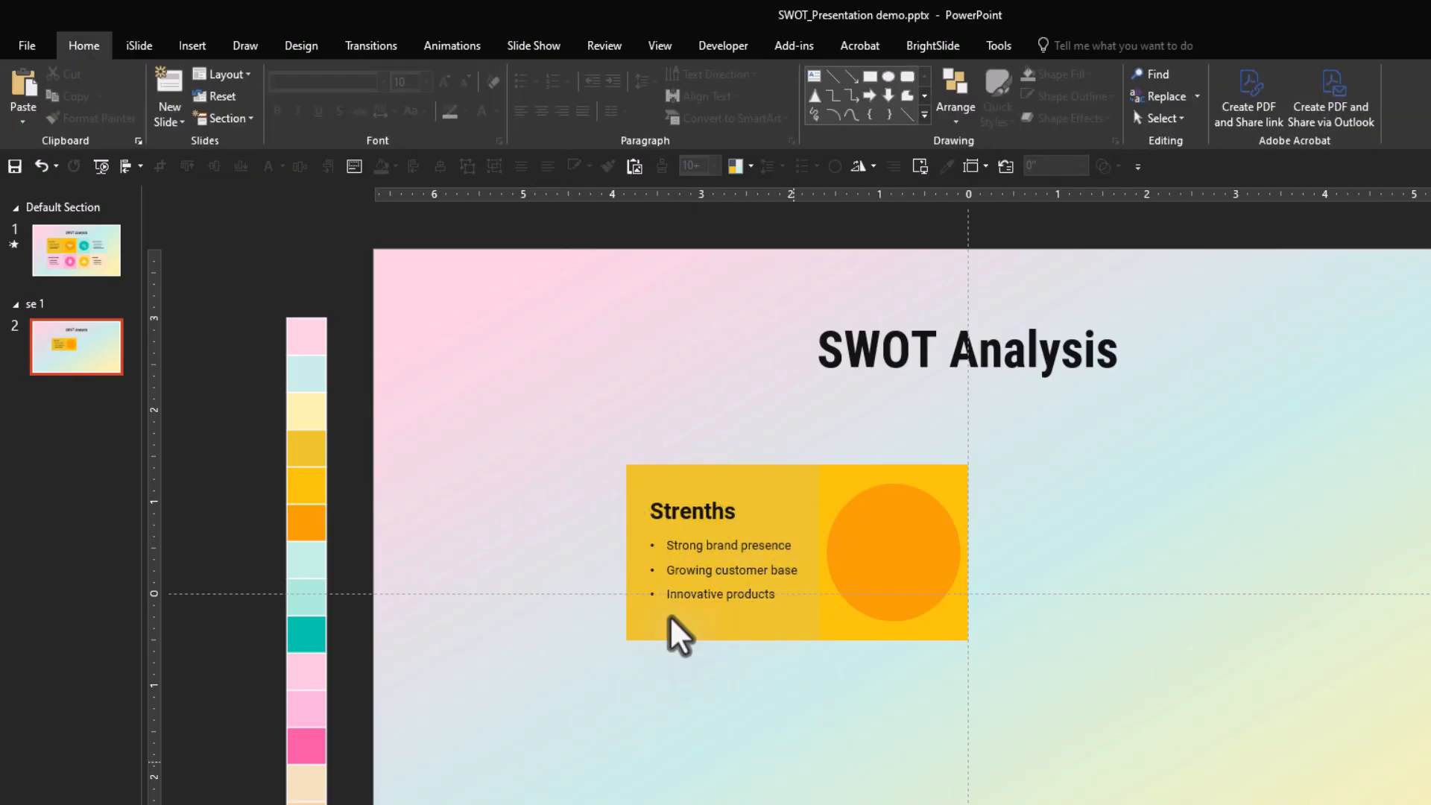
Step: Insert the handshake icon from the Business category and centre it inside the orange circle
left_click(189, 45)
left_click(354, 82)
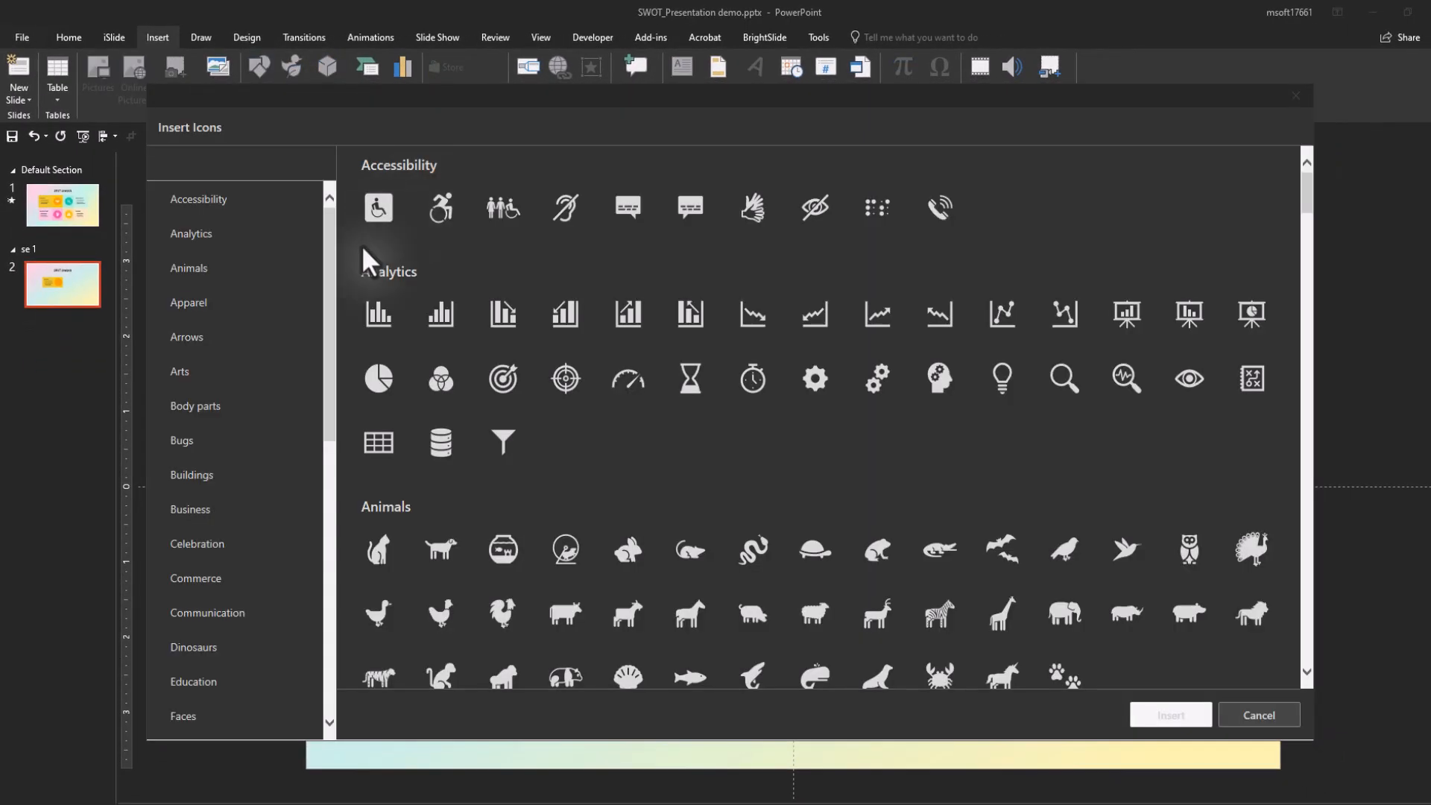
left_click(213, 509)
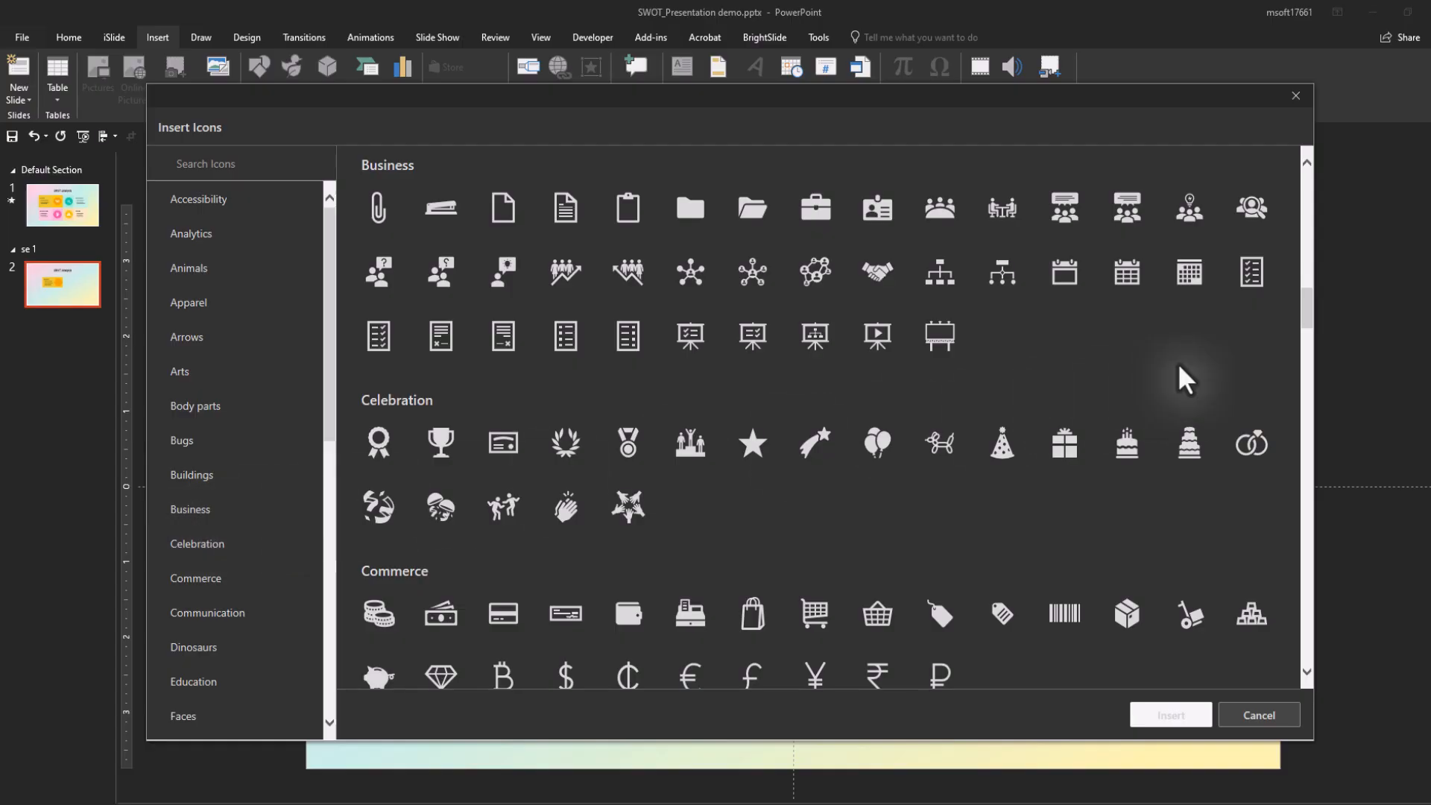
left_click(878, 272)
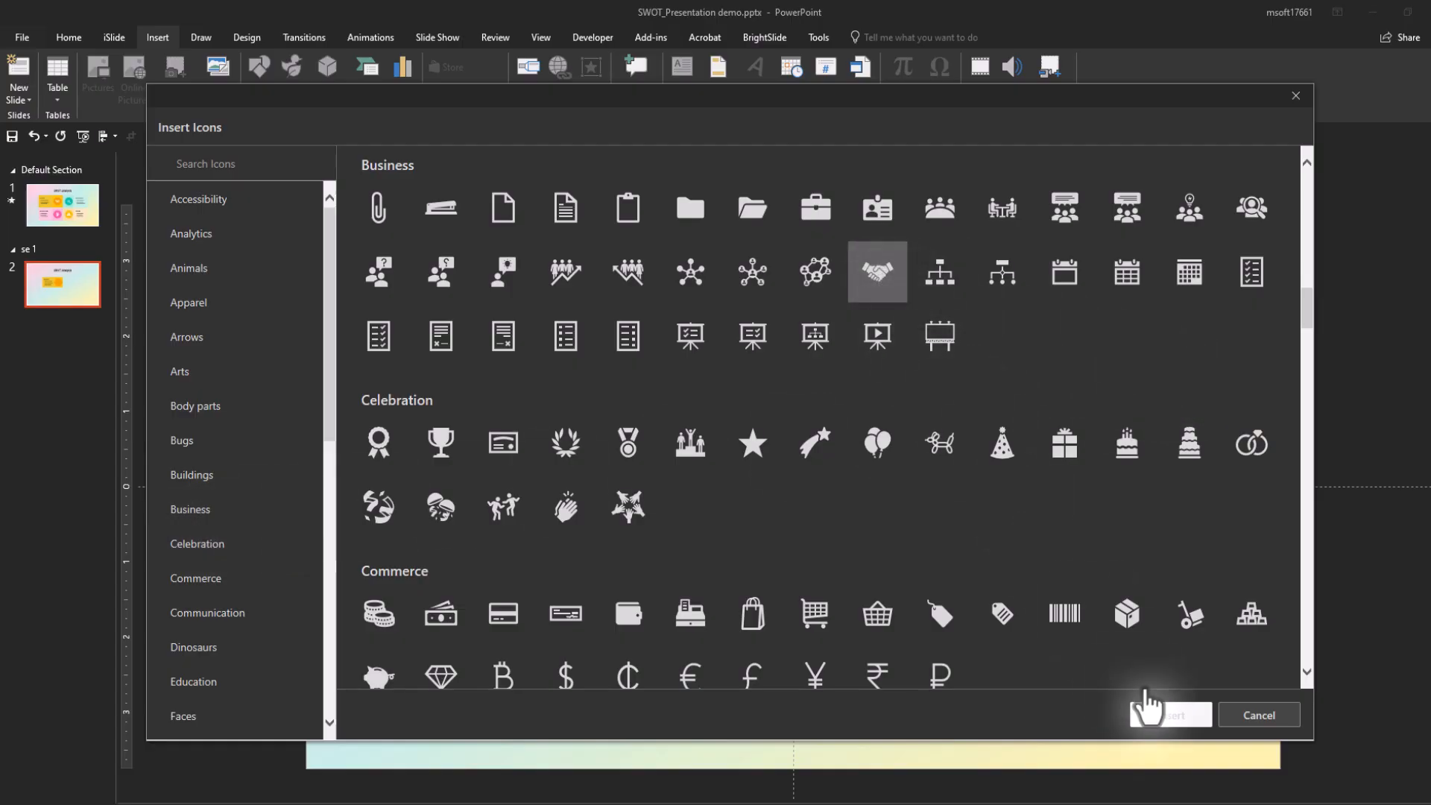
left_click(1164, 718)
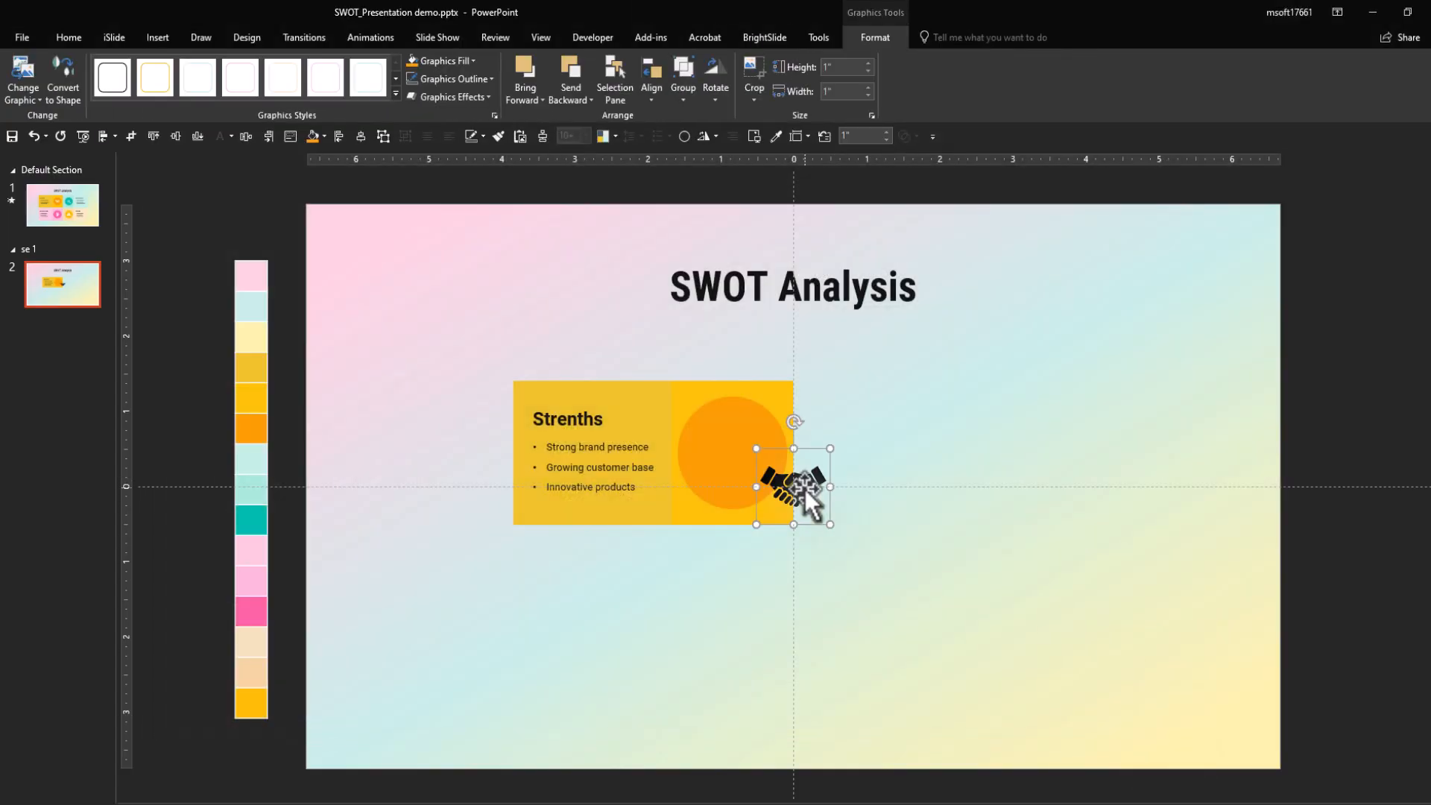
left_click_drag(805, 489, 746, 453)
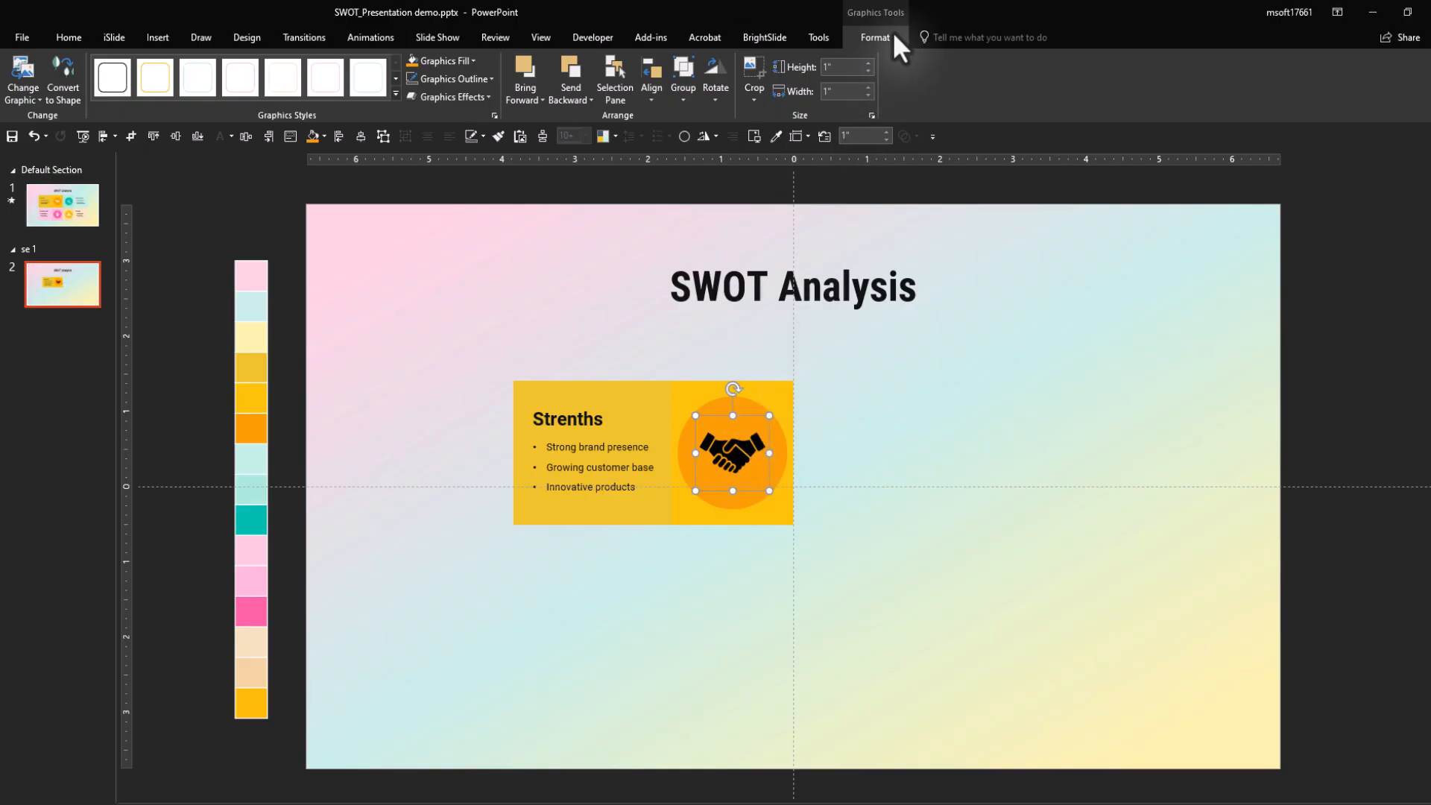
Step: Fill the handshake icon with white
left_click(473, 61)
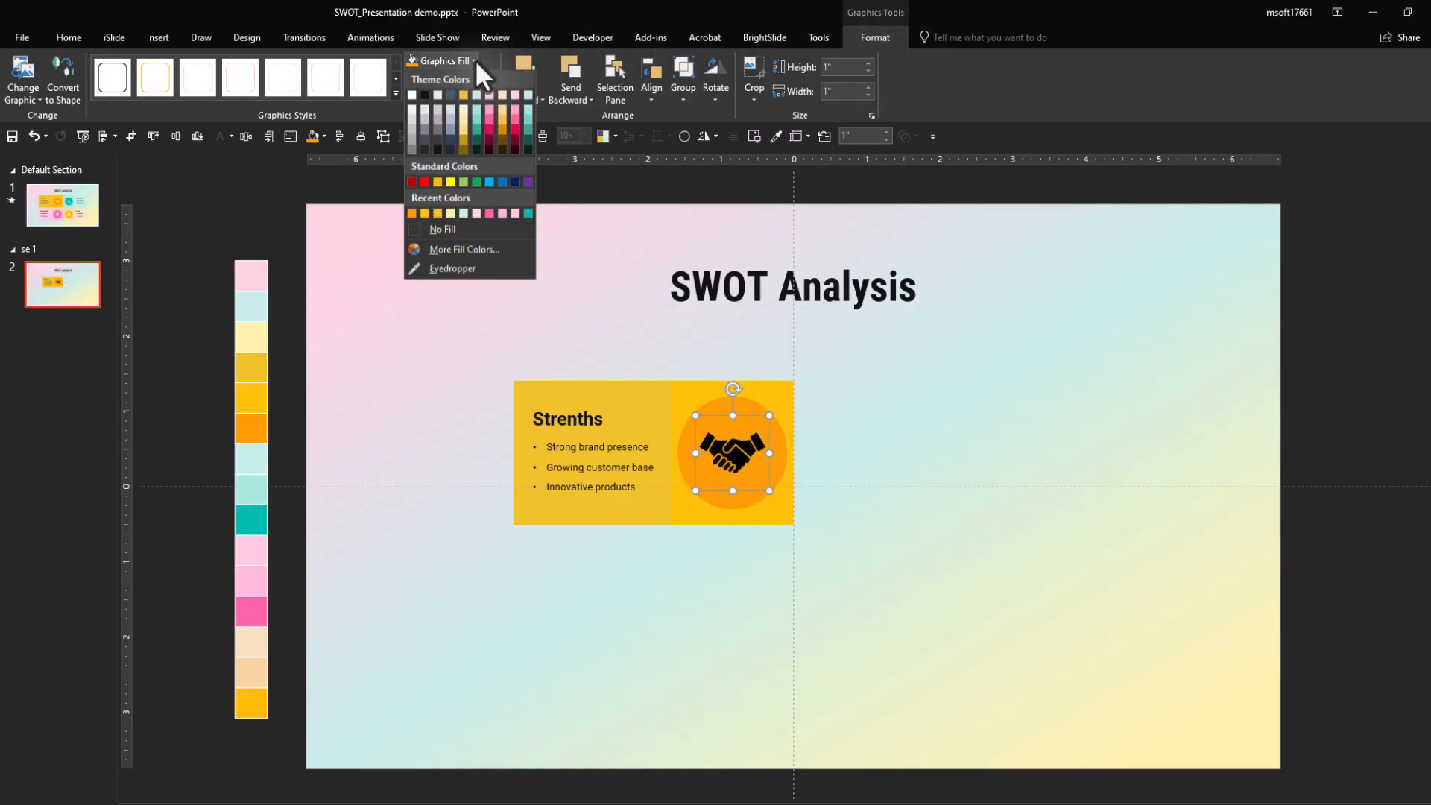
left_click(415, 96)
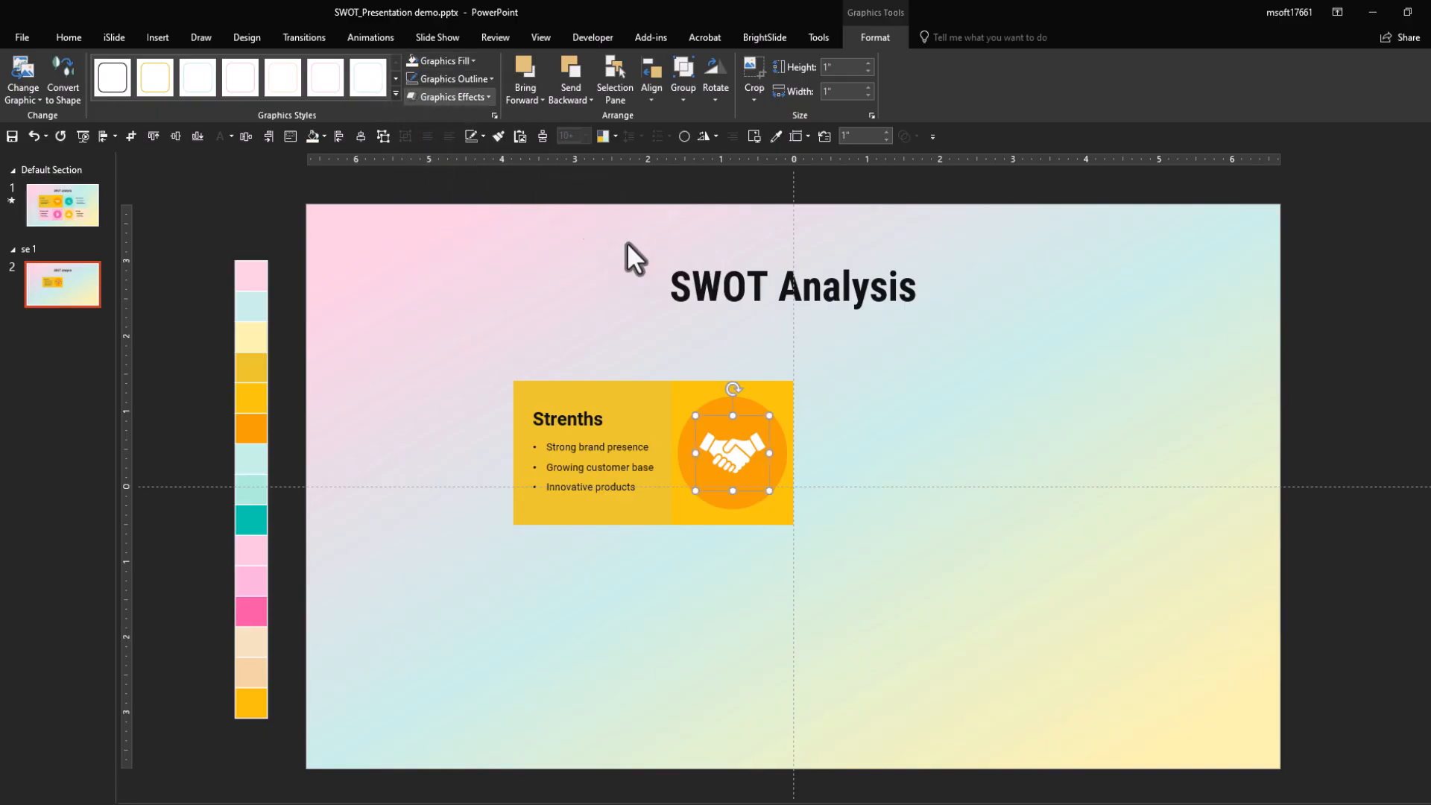
left_click(864, 407)
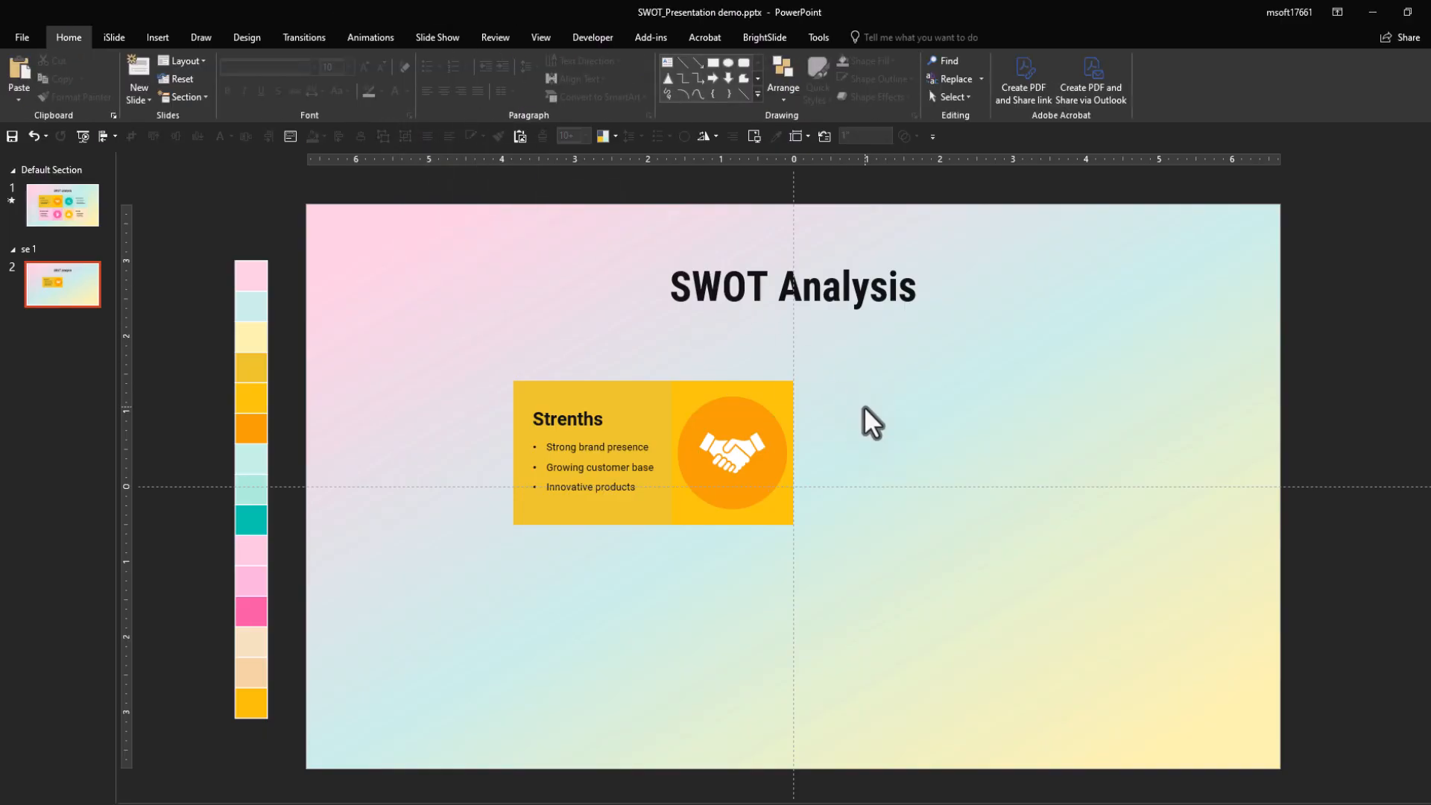
Step: Check the finished "Strenths" box on slide 1 and open the shadow presets for the large gold rectangle on slide 2
left_click(56, 217)
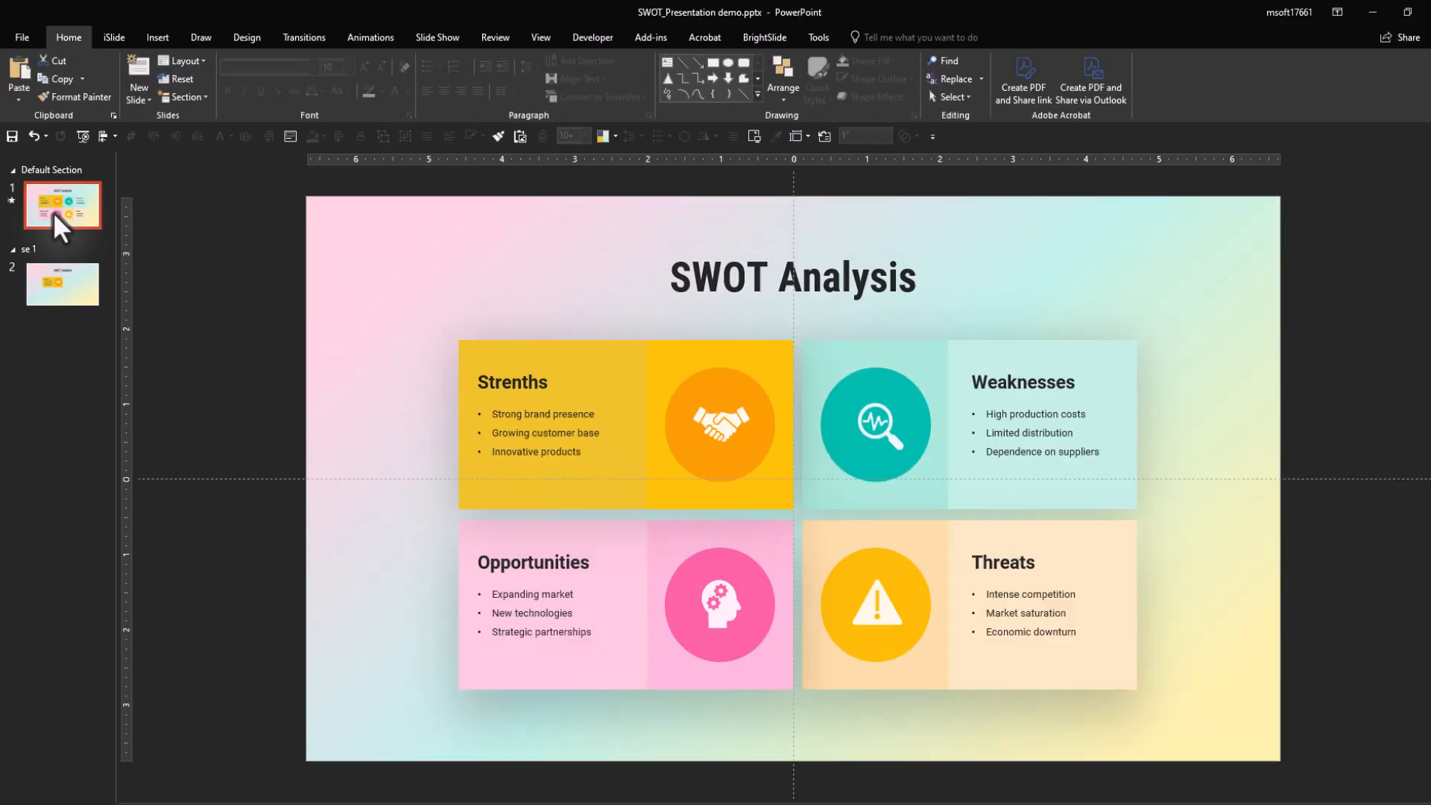
left_click(548, 496)
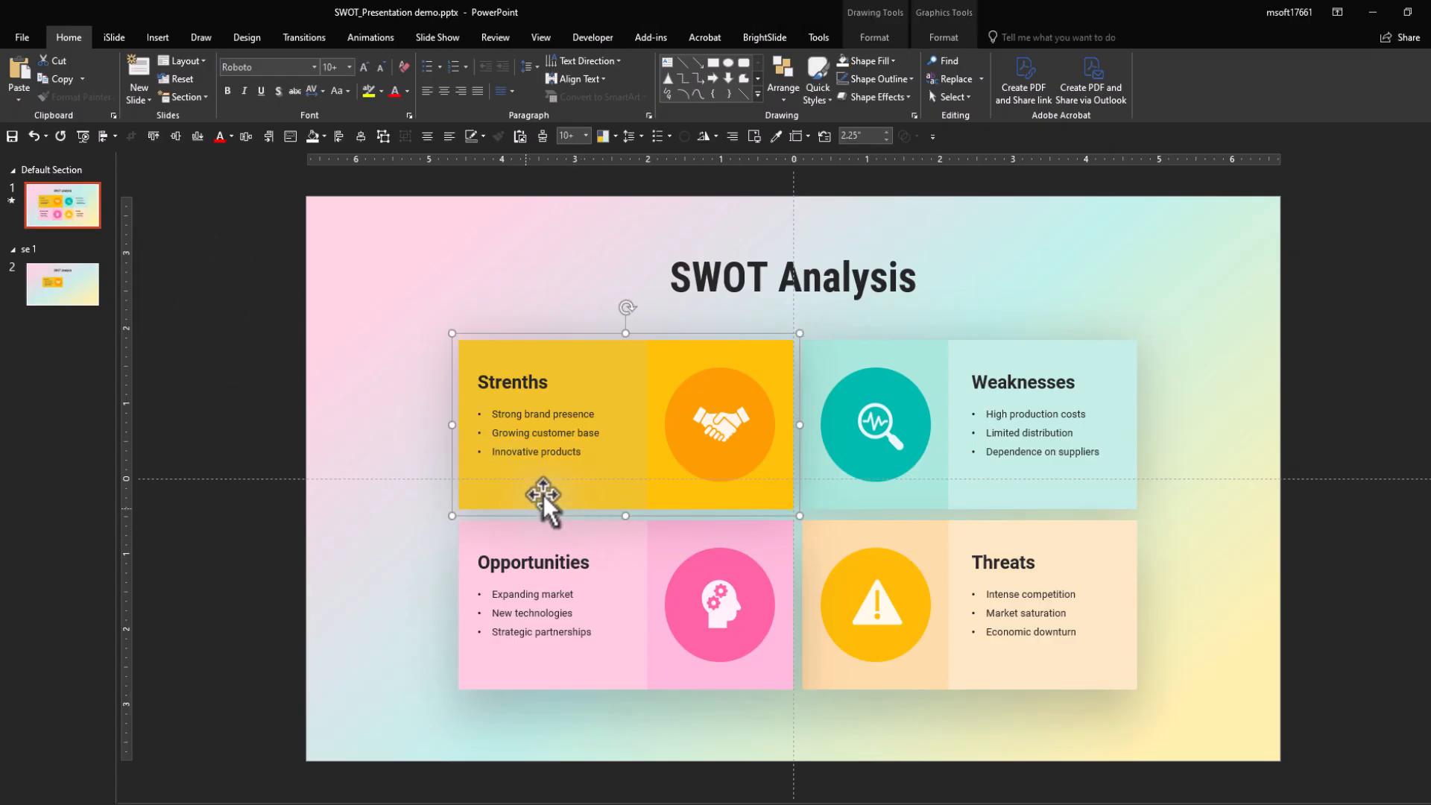
left_click(20, 289)
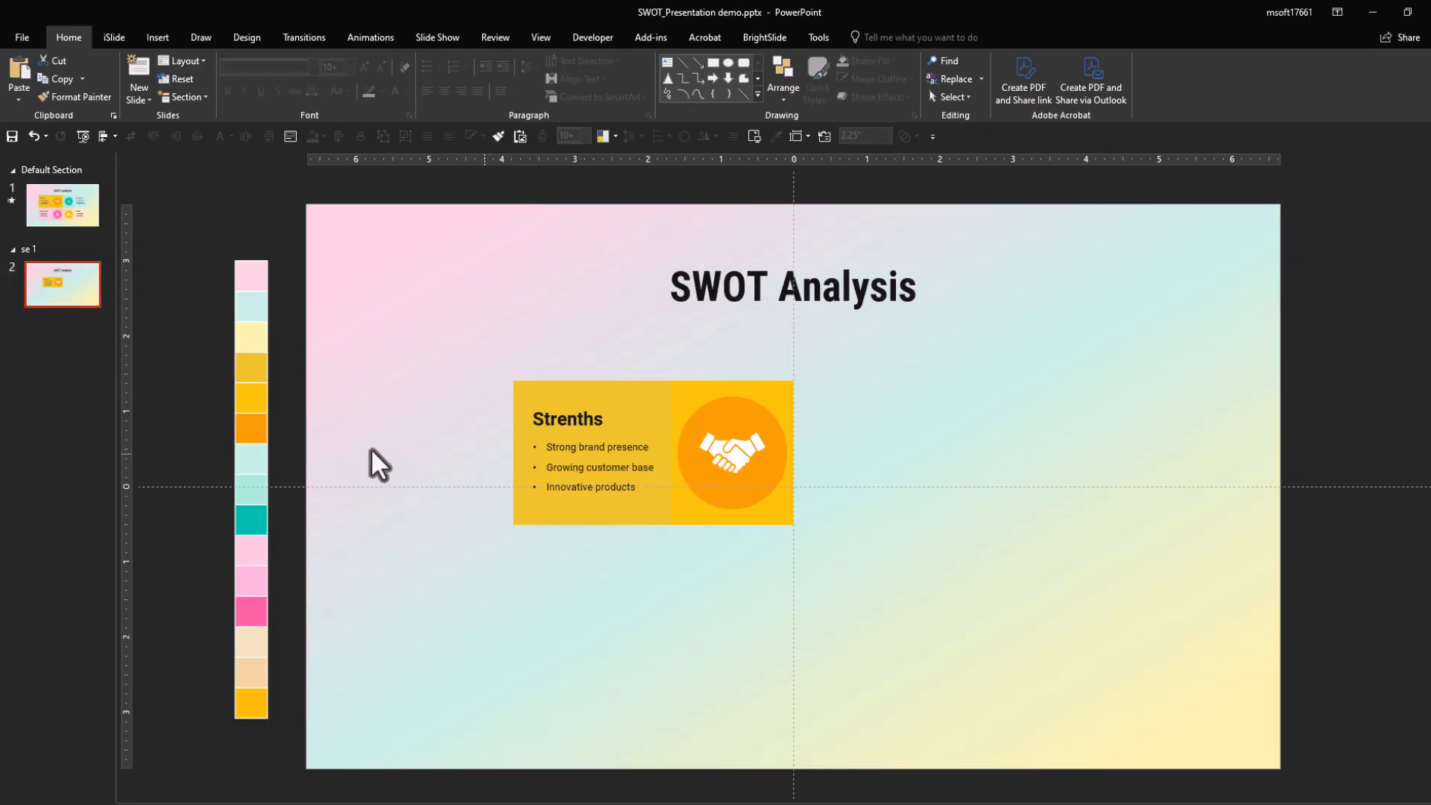
left_click(525, 518)
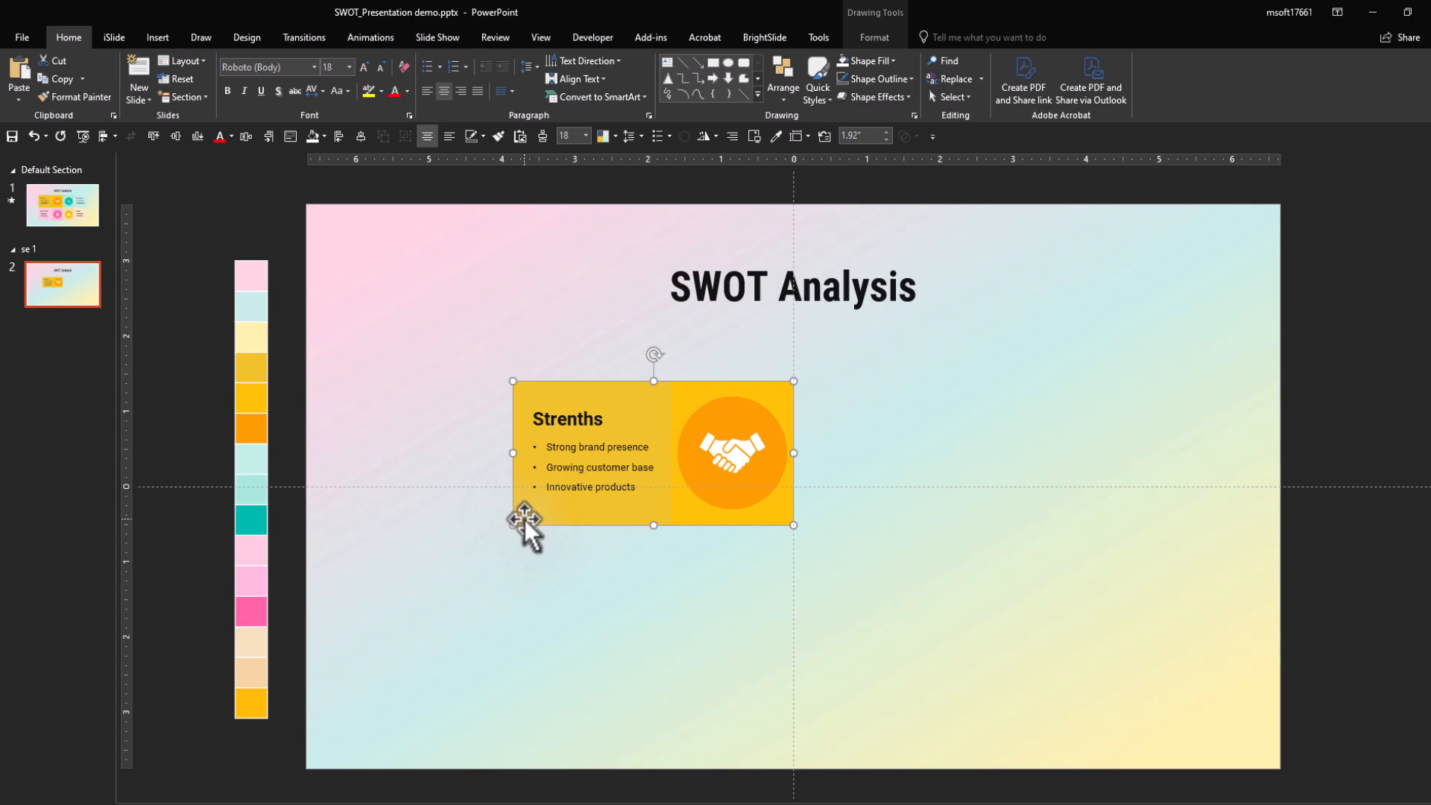
right_click(524, 520)
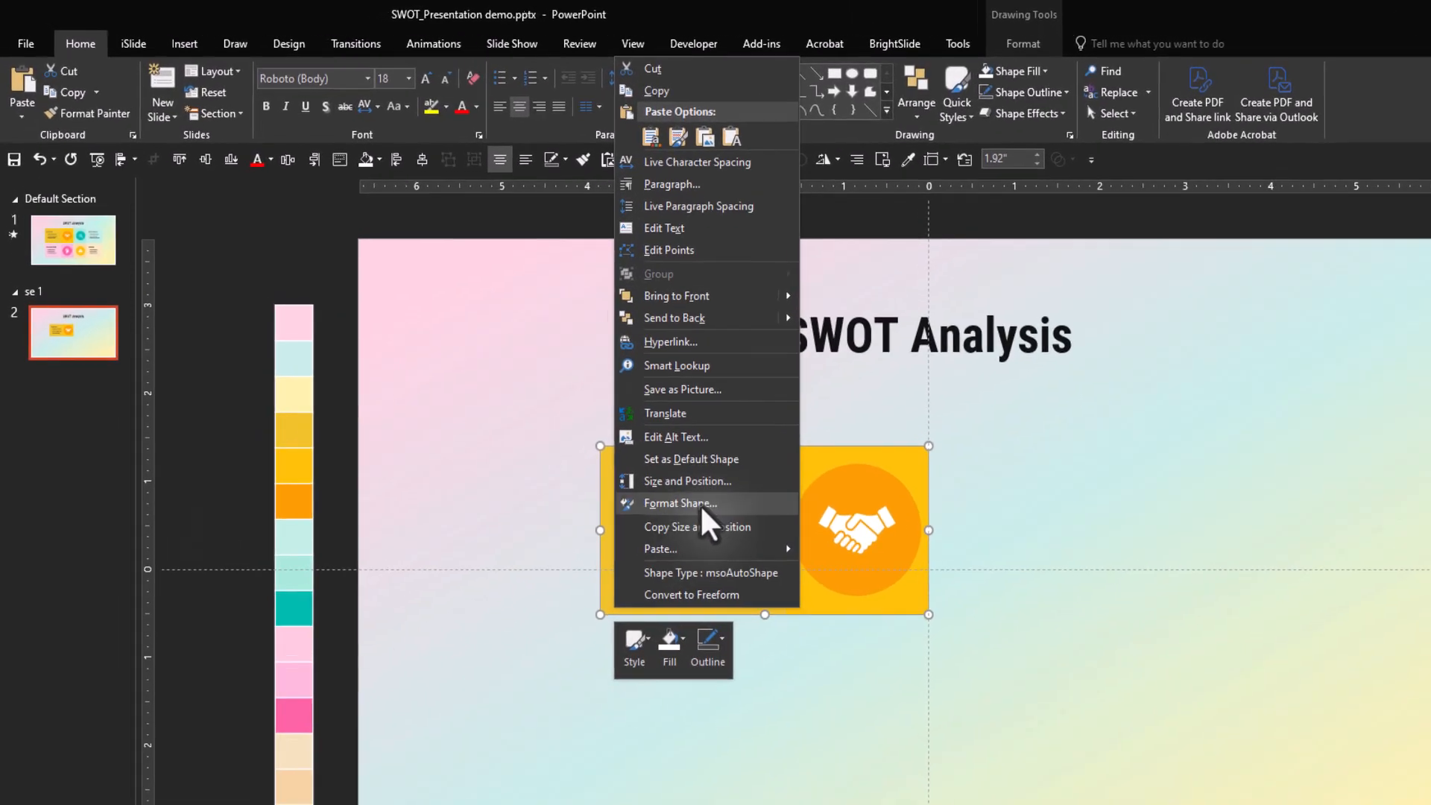
left_click(729, 525)
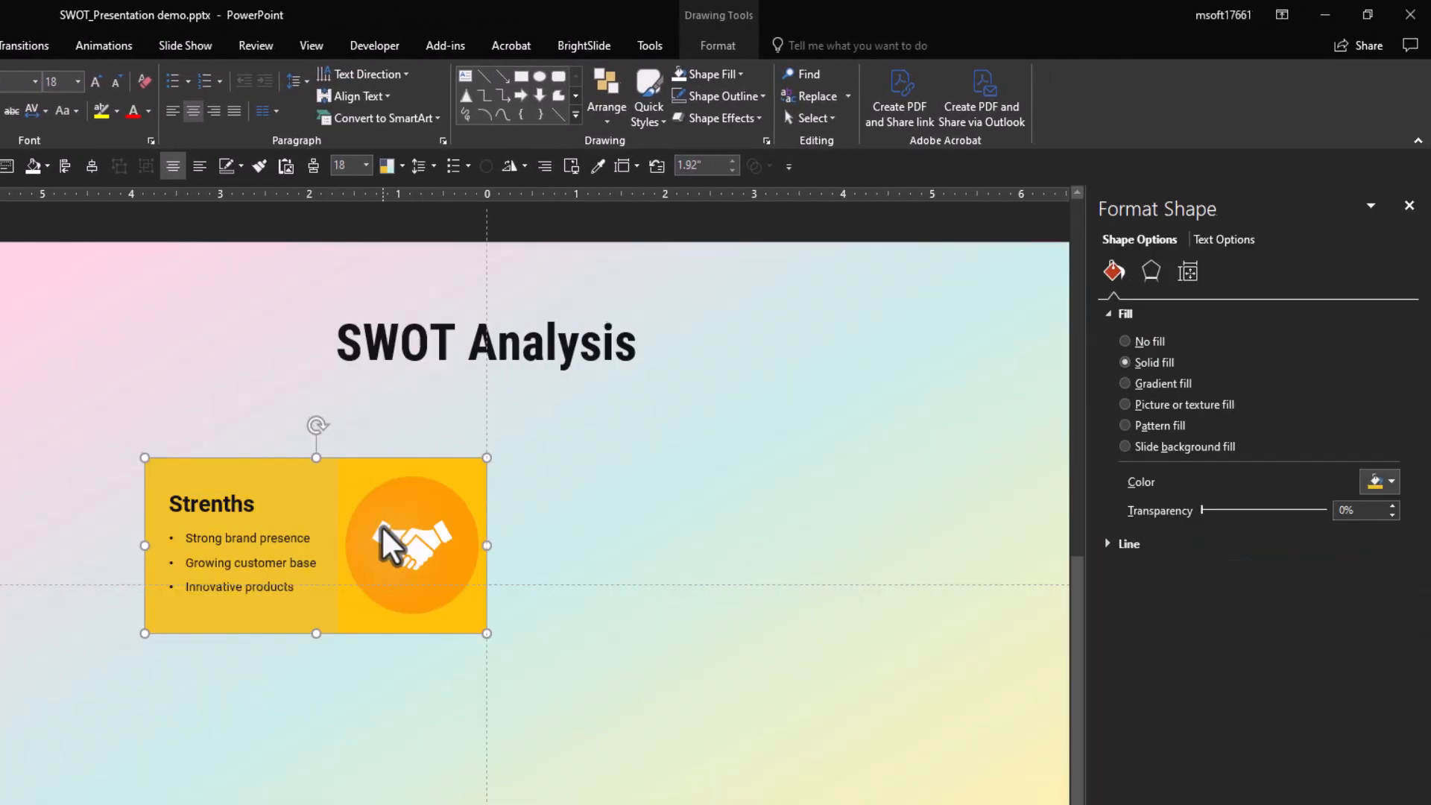
left_click(1151, 272)
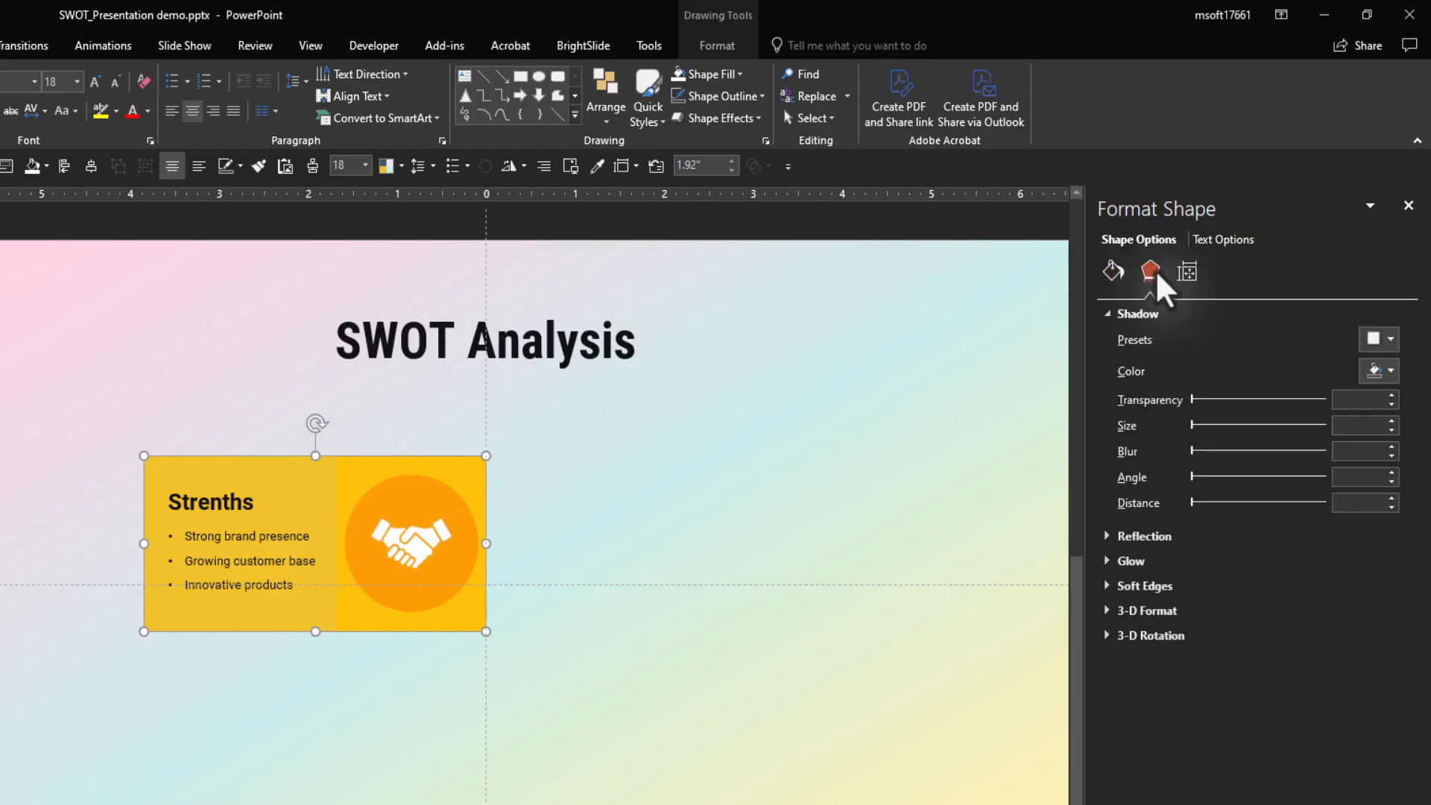
left_click(1380, 340)
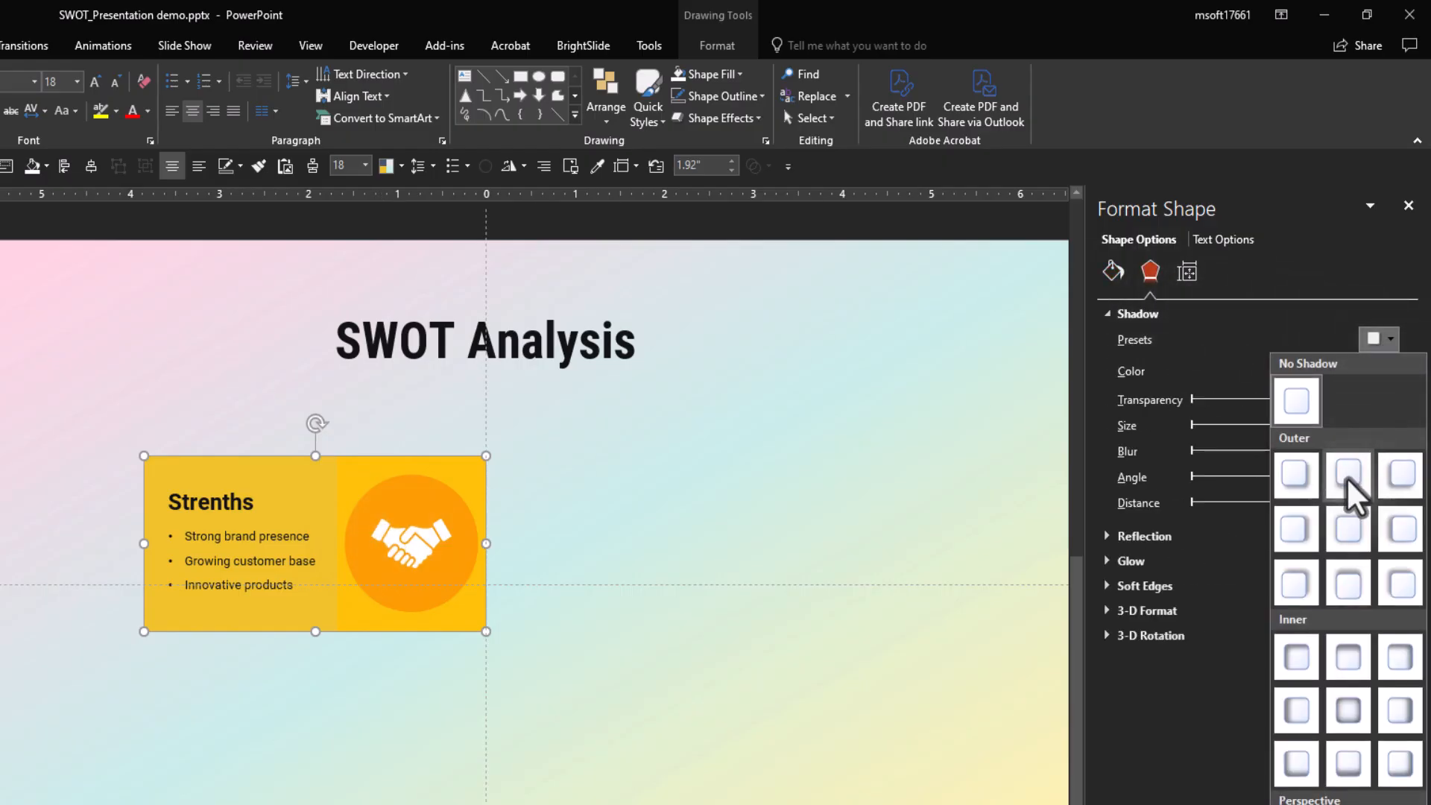